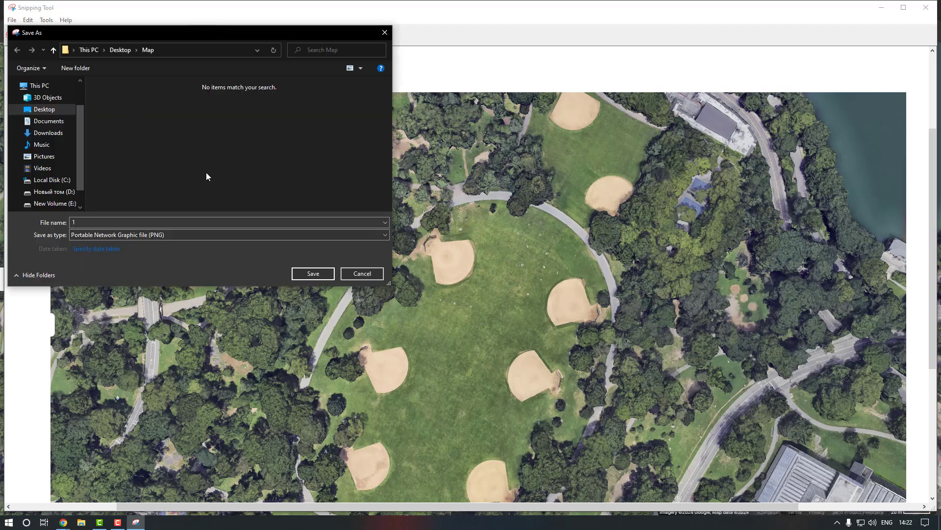
Save the current map capture as PNG file 1 in the desktop Map folder and return to Google Maps
left_click(316, 274)
left_click(881, 7)
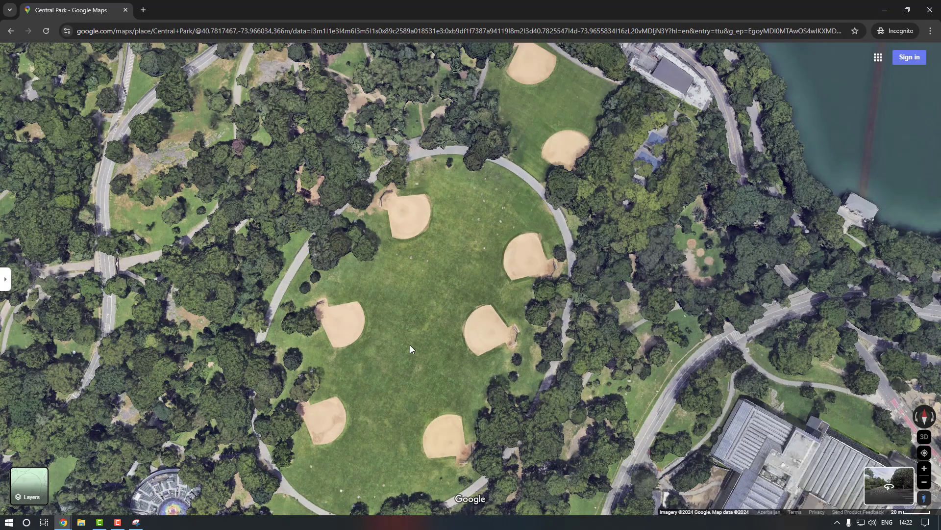
Capture a zoomed-out satellite view of Central Park with its reservoir and the rivers on both sides using Snipping Tool
scroll(409, 345, "down", 5)
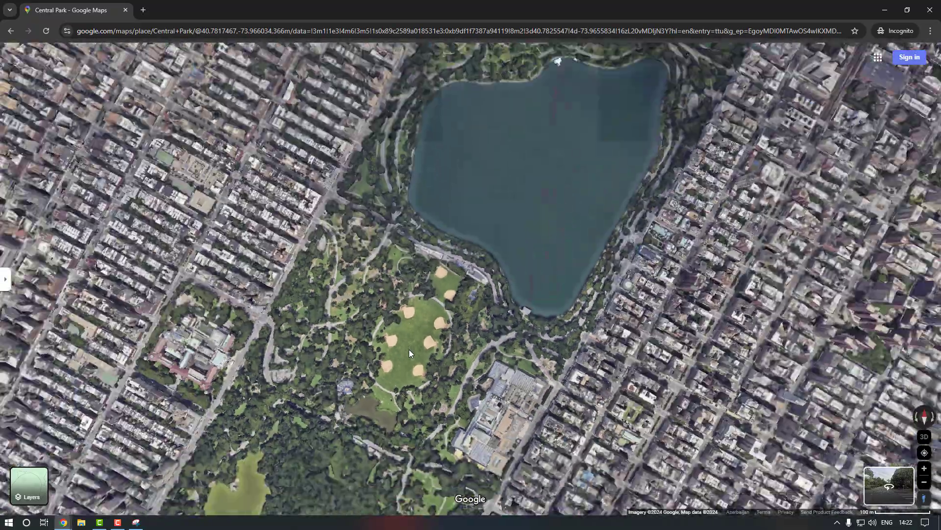
scroll(409, 357, "down", 5)
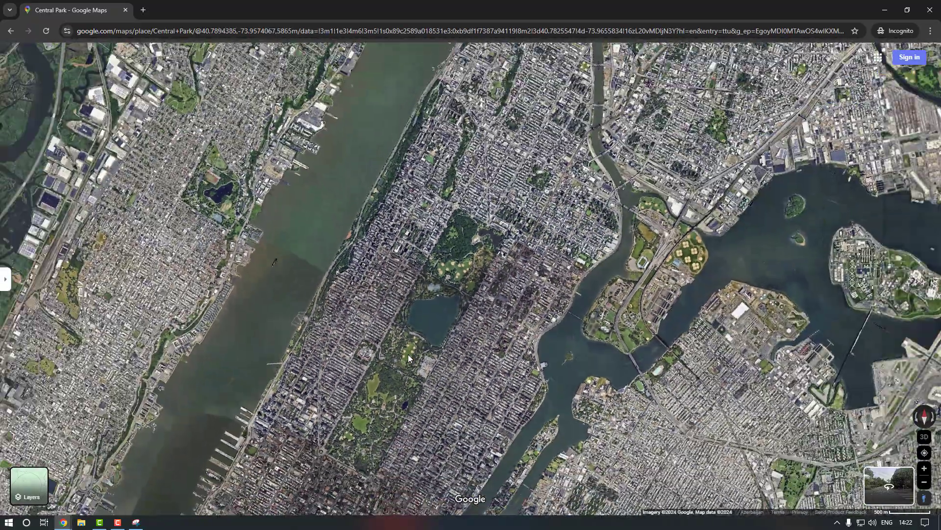
scroll(409, 357, "up", 5)
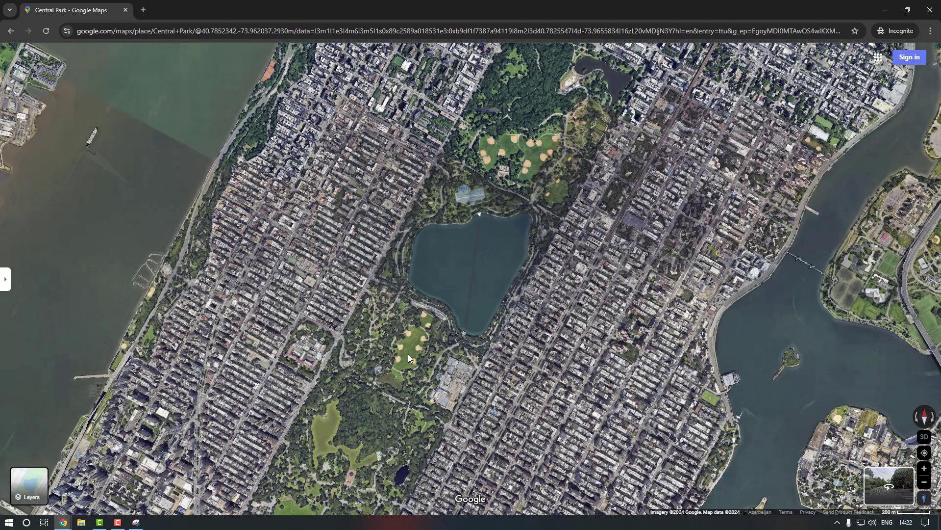
left_click(135, 522)
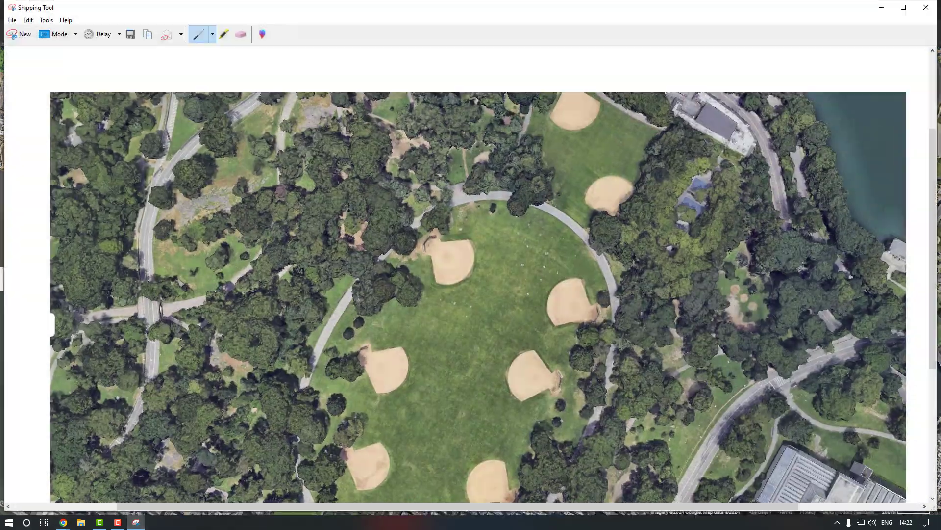
left_click(22, 35)
left_click_drag(3, 45, 858, 504)
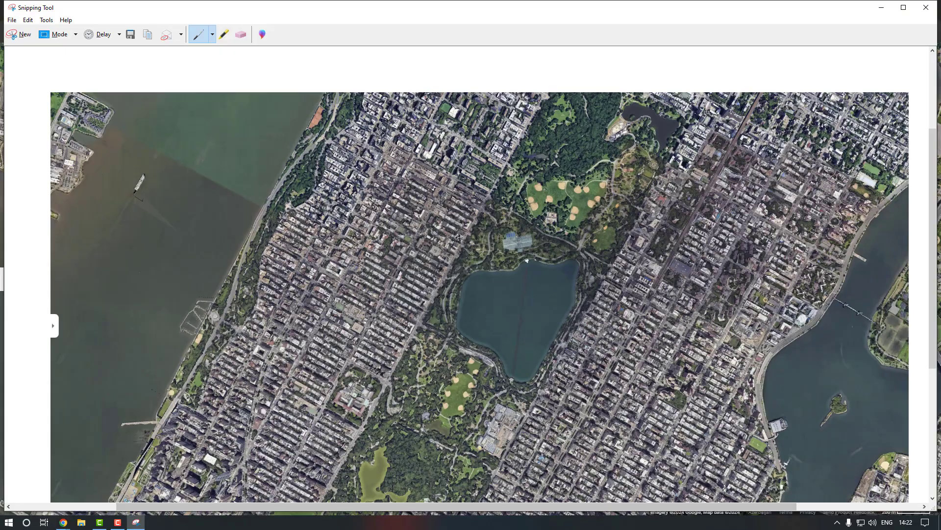
Save the zoomed-out capture as PNG file 2 in the Map folder and return to Google Maps
key("ctrl+s")
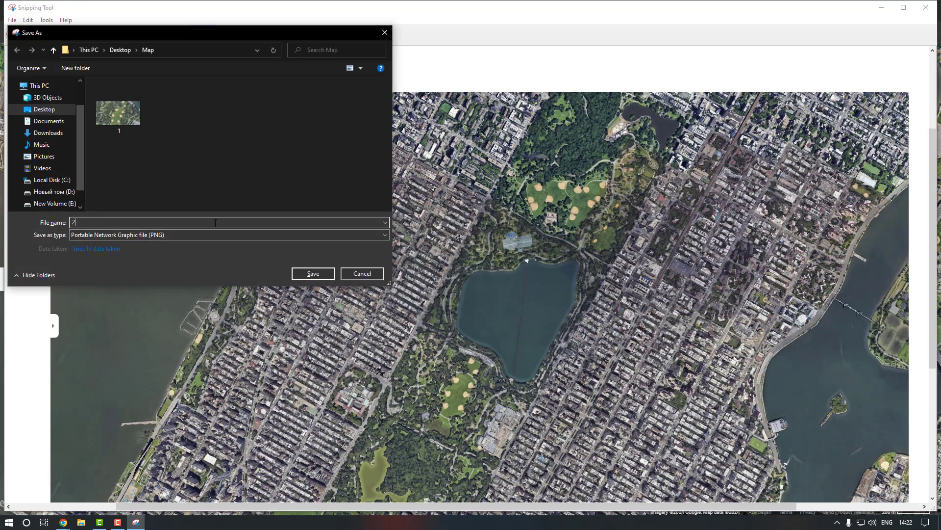
type("2")
left_click(300, 274)
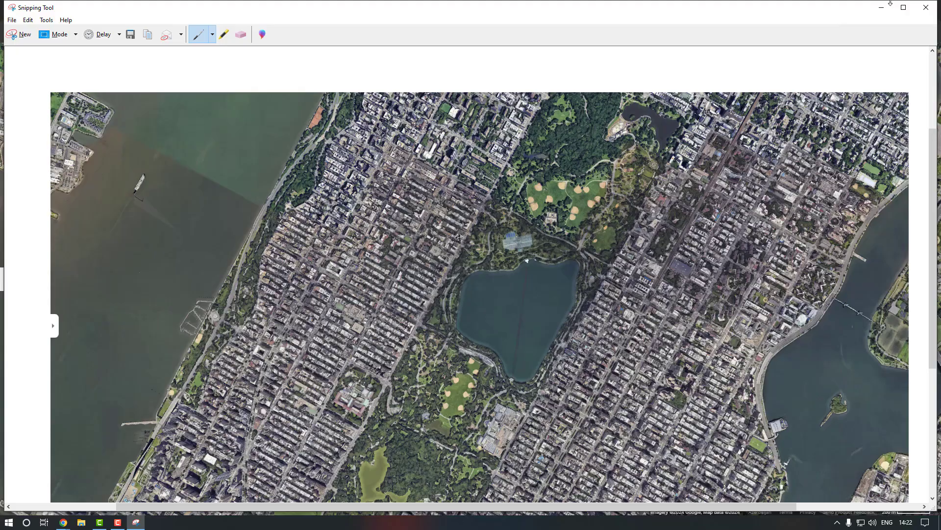
left_click(881, 7)
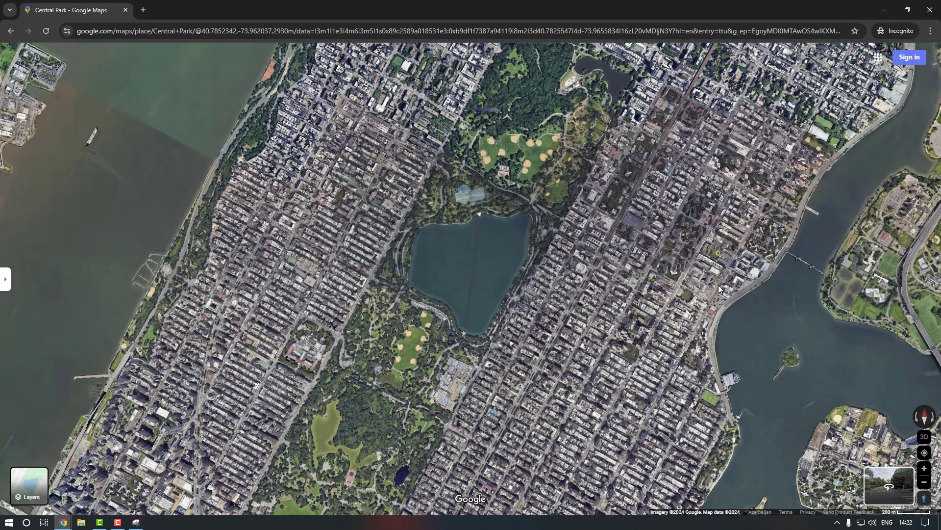
Capture the satellite map area across the river east of Manhattan at the same zoom and save it as 3 in the Map folder
left_click_drag(719, 284, 519, 288)
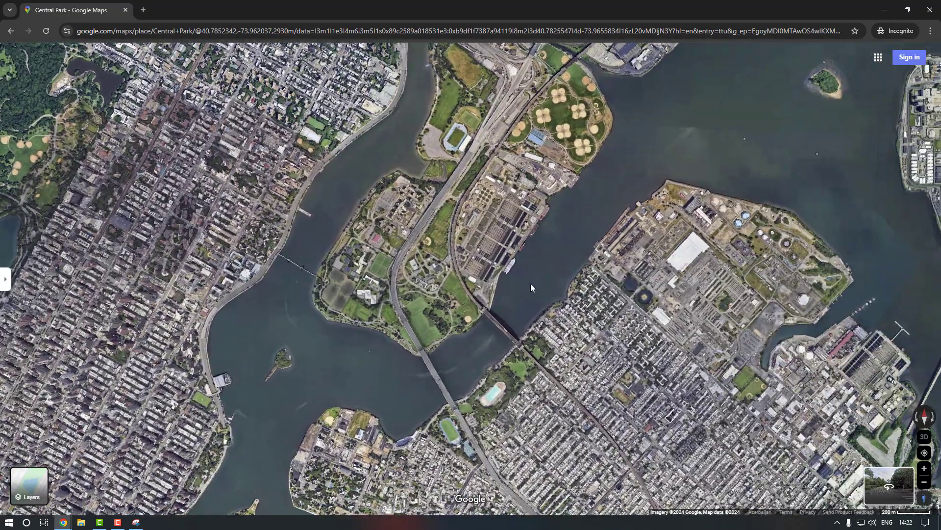
left_click_drag(643, 327, 419, 293)
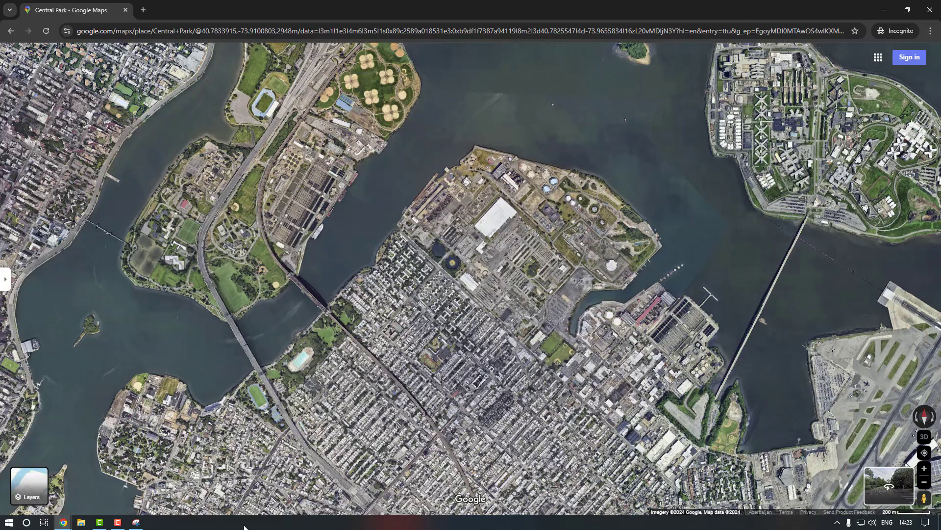
left_click(137, 523)
left_click_drag(2, 46, 862, 505)
key("ctrl+s")
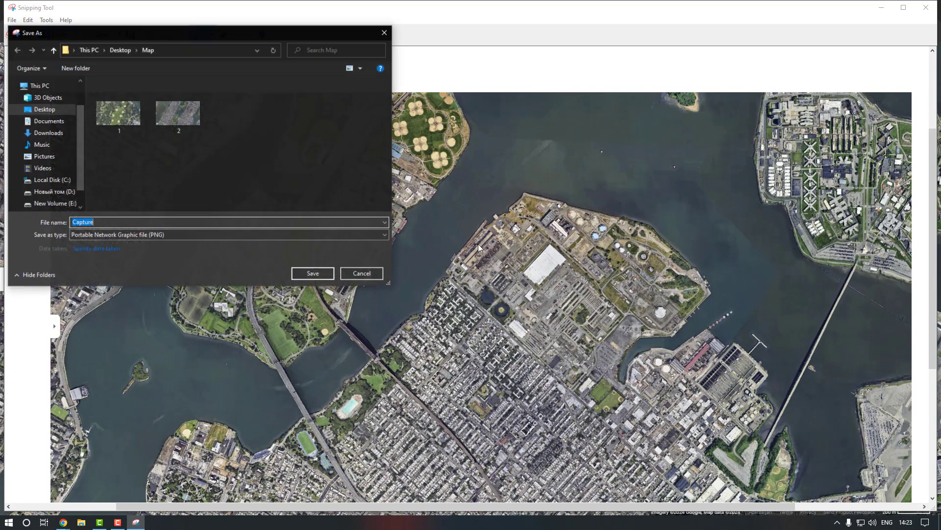
left_click(314, 273)
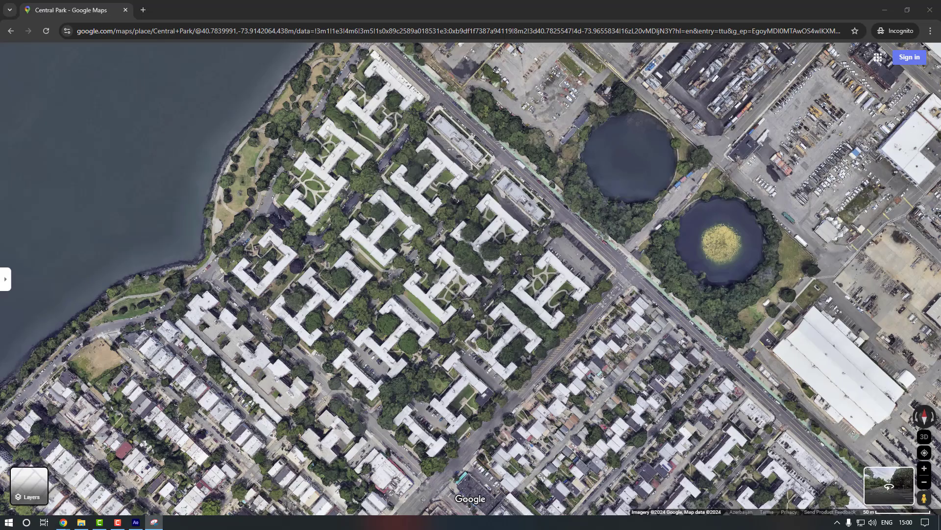
Capture the close-up satellite view of the apartment blocks beside the two round ponds
key("super+shift+s")
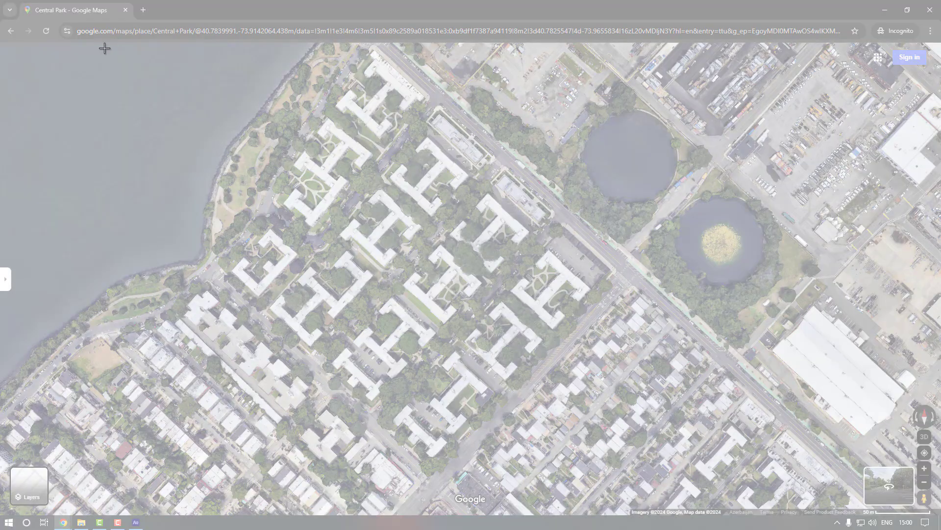
left_click_drag(62, 48, 857, 492)
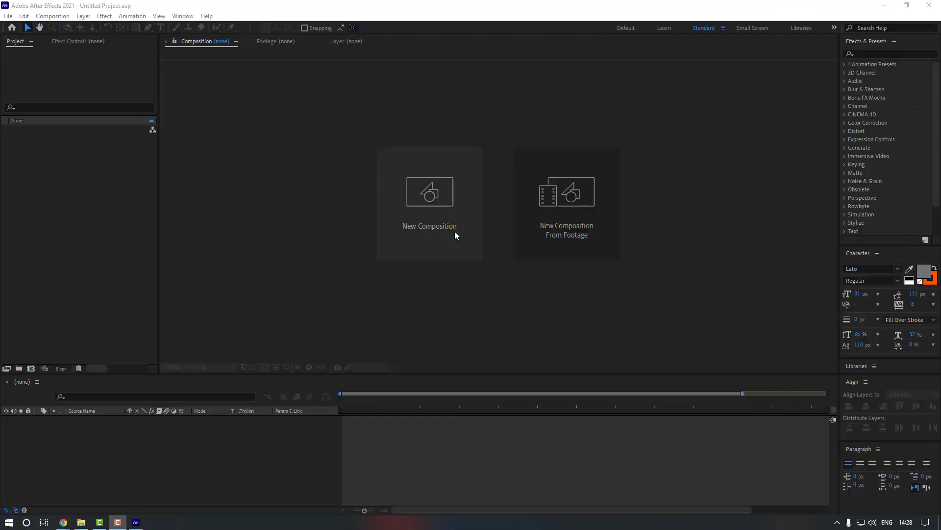
Create a composition named Map Zoom at 1920 x 1080 px with a duration of 10 seconds in After Effects
left_click(425, 238)
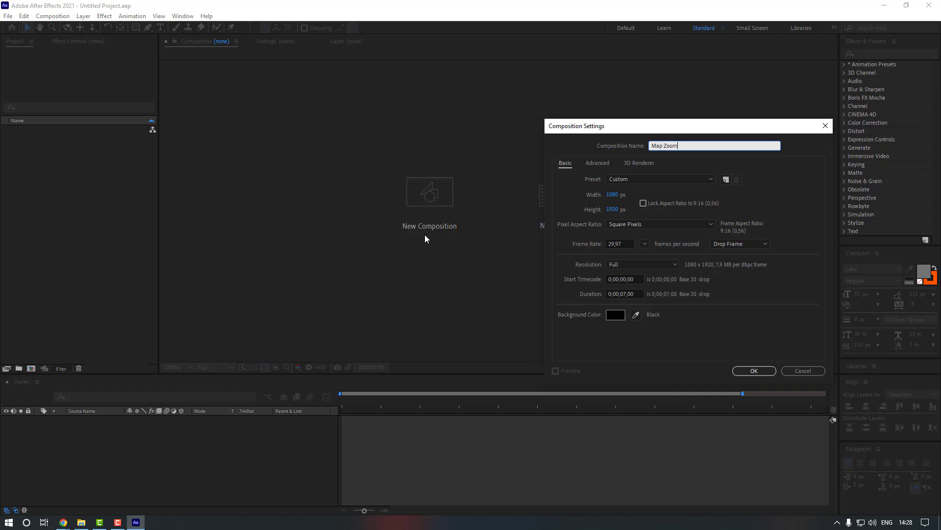
left_click(613, 195)
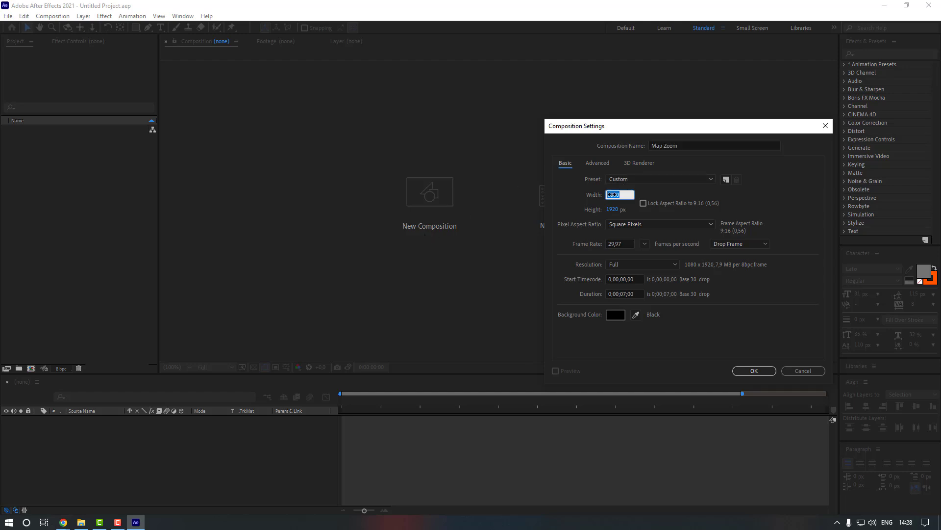
type("1920")
key("Tab")
type("1")
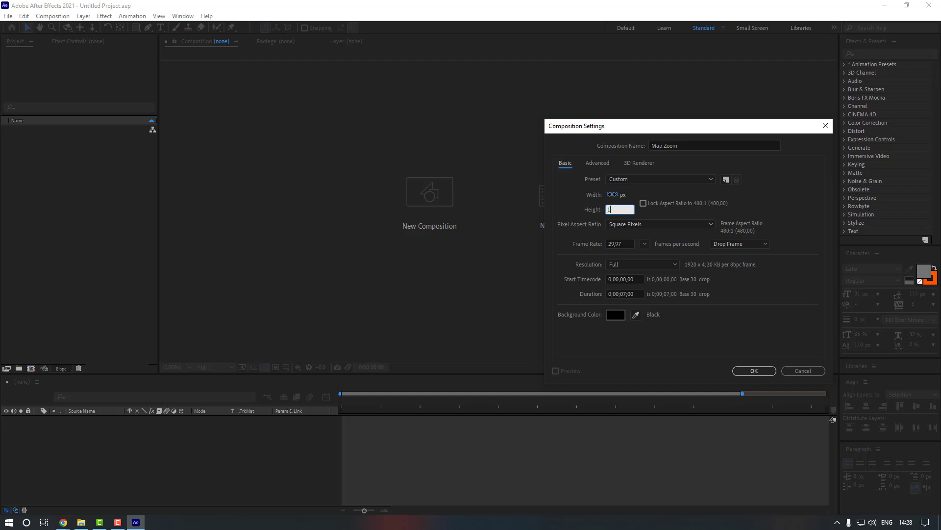
type("080")
left_click(780, 371)
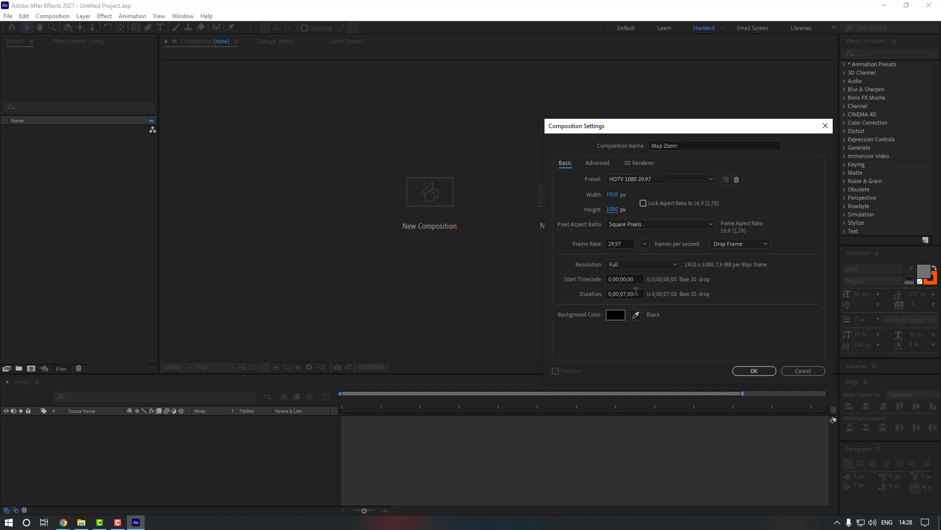
left_click(627, 294)
left_click(755, 371)
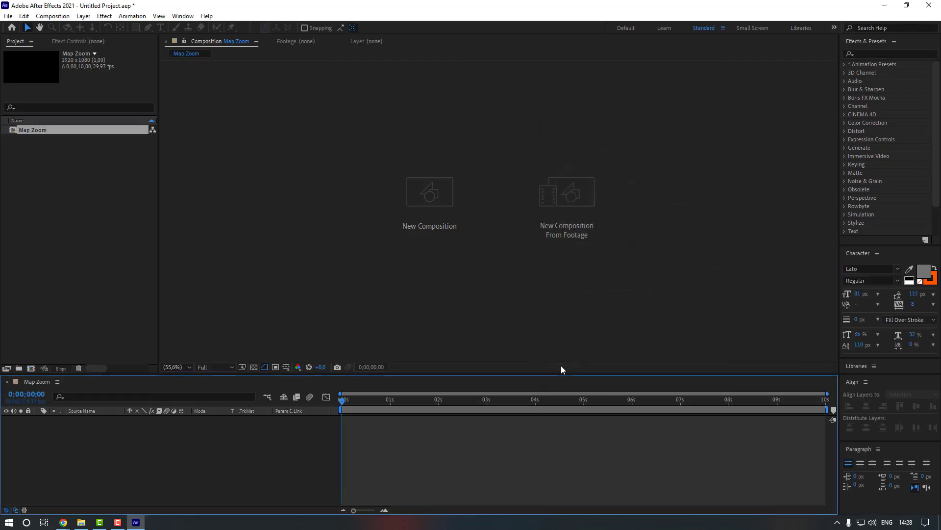
Import images 1, 2, 3 and 4 from the desktop Map folder into the project as footage
double_click(119, 186)
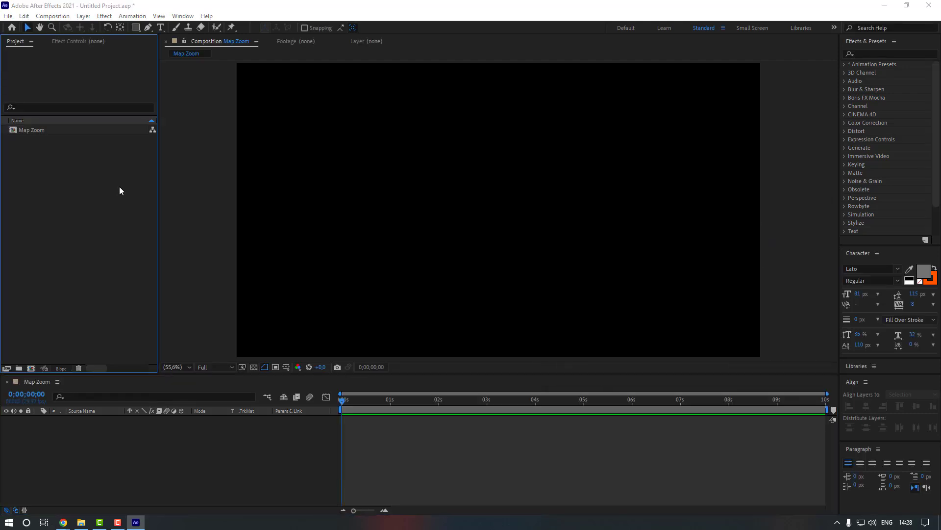
left_click_drag(304, 200, 493, 152)
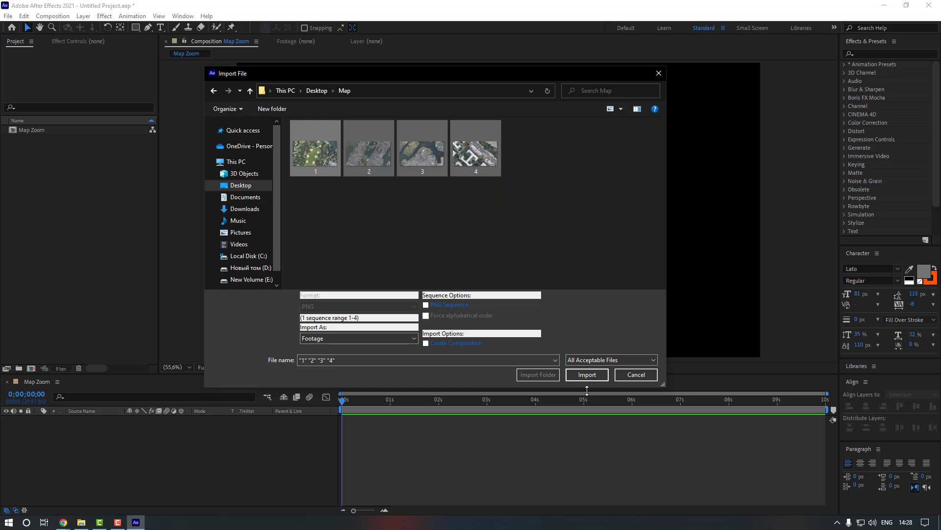
left_click(587, 374)
left_click(70, 195)
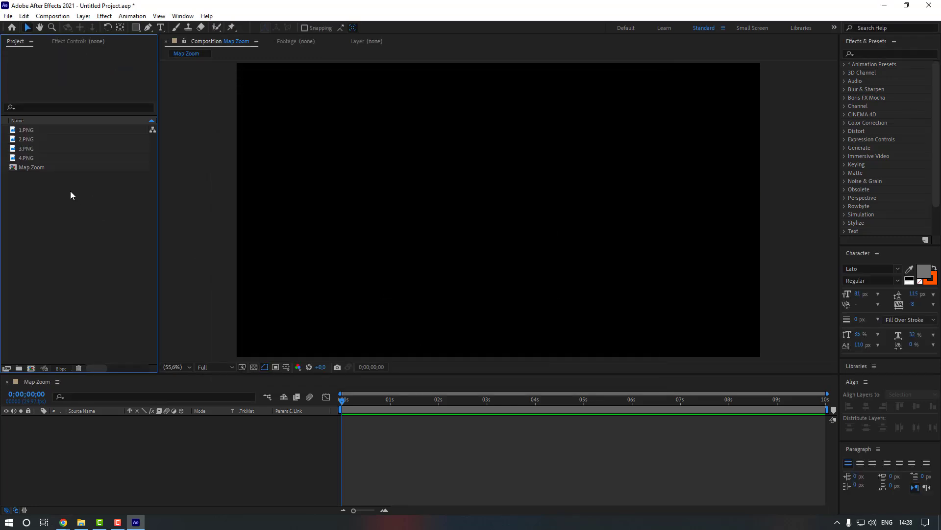
Add 1.PNG and 2.PNG to the Map Zoom timeline with 1.PNG as the upper layer
left_click(41, 141)
left_click(39, 130)
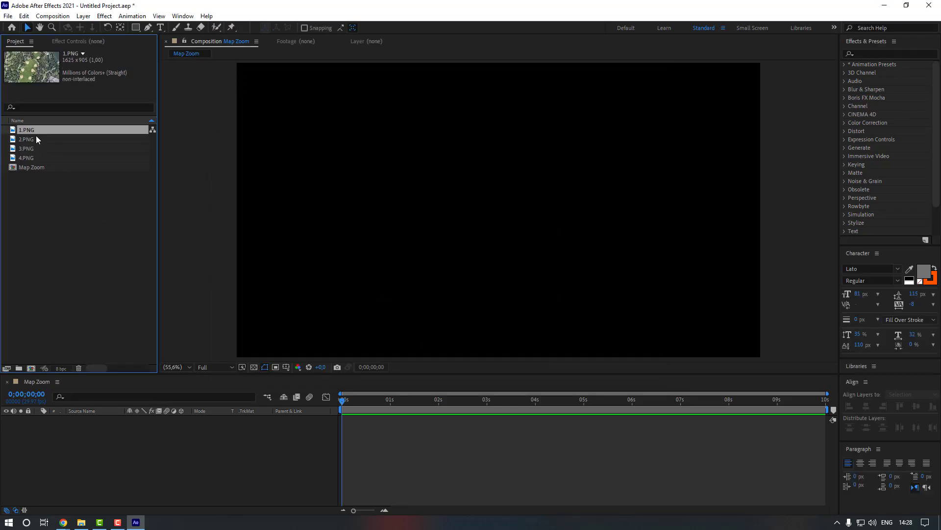
left_click(42, 141, "shift")
left_click_drag(49, 141, 111, 440)
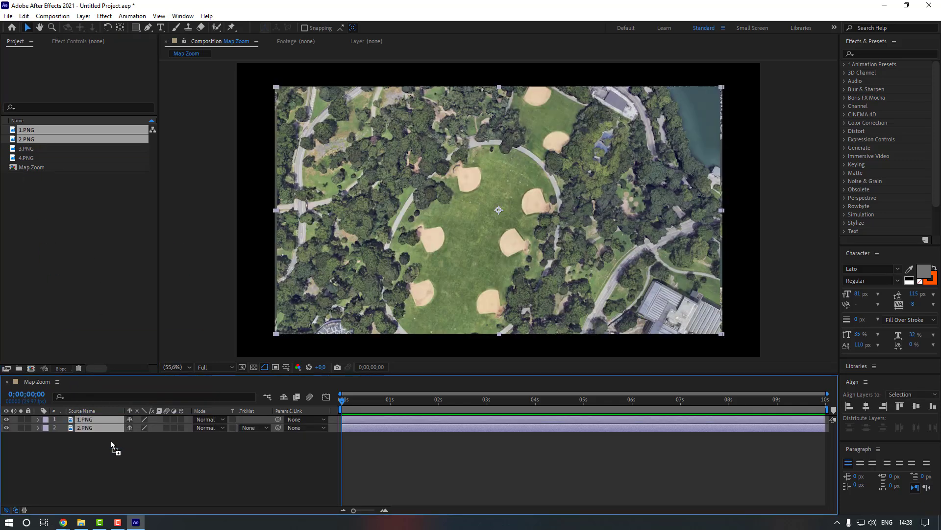
left_click(166, 473)
Set the scale of both the 1.PNG and 2.PNG layers to 120%
left_click(96, 426)
left_click(97, 420)
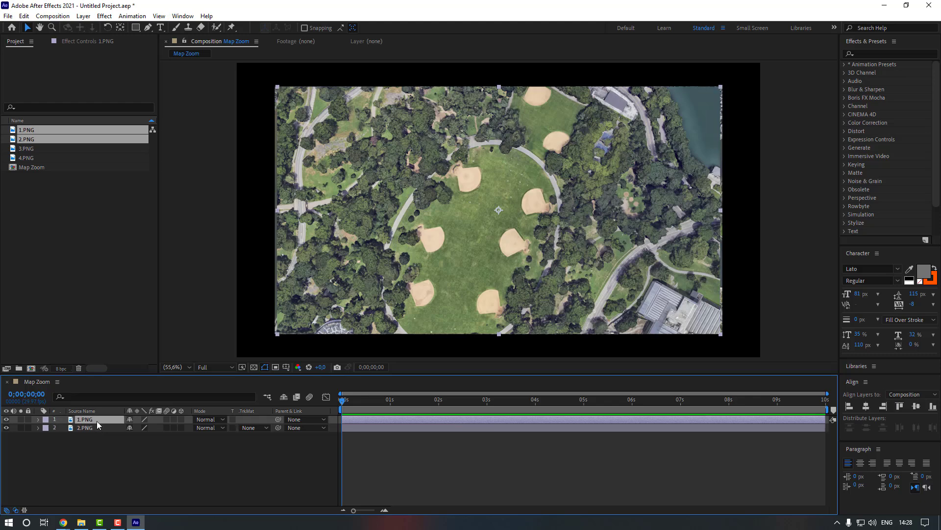
left_click(96, 426, "shift")
key("s")
left_click_drag(139, 427, 146, 427)
left_click(155, 473)
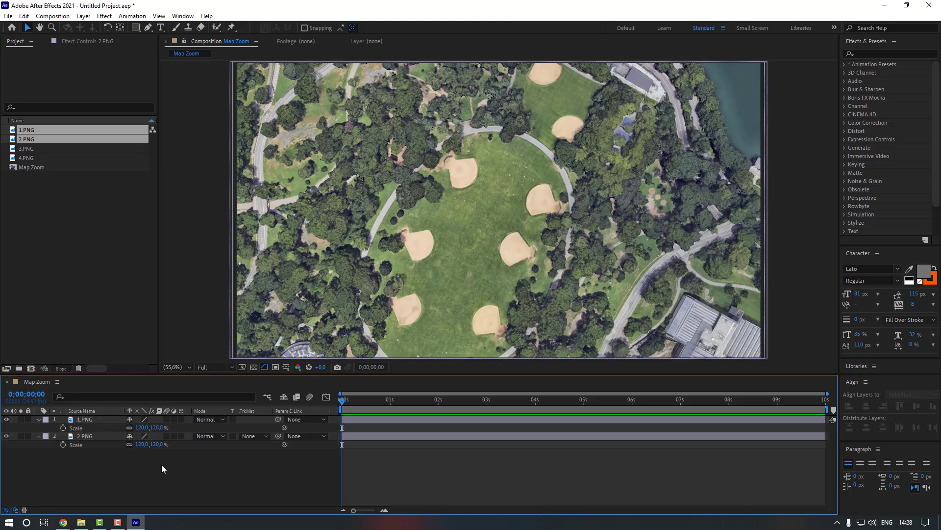
Show the Title/Action Safe guides over the composition and collapse the layers' Scale properties
left_click(286, 368)
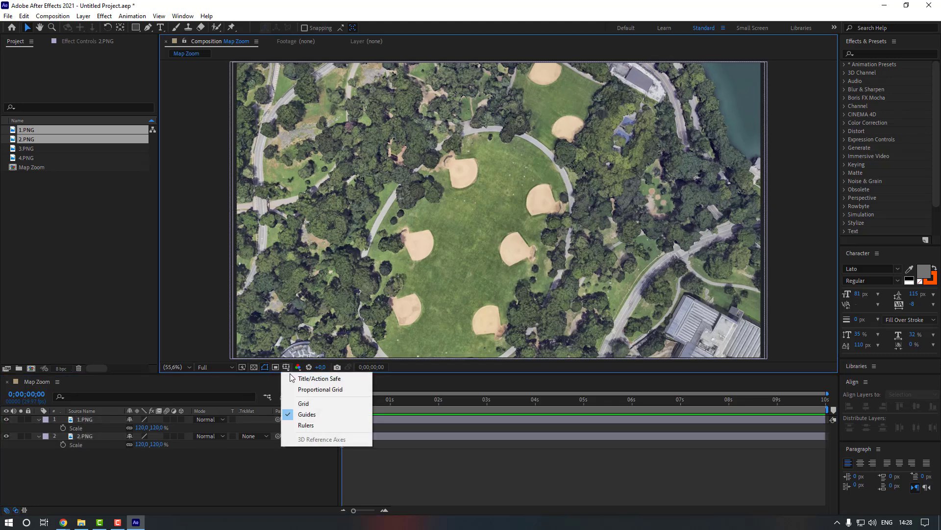
left_click(300, 379)
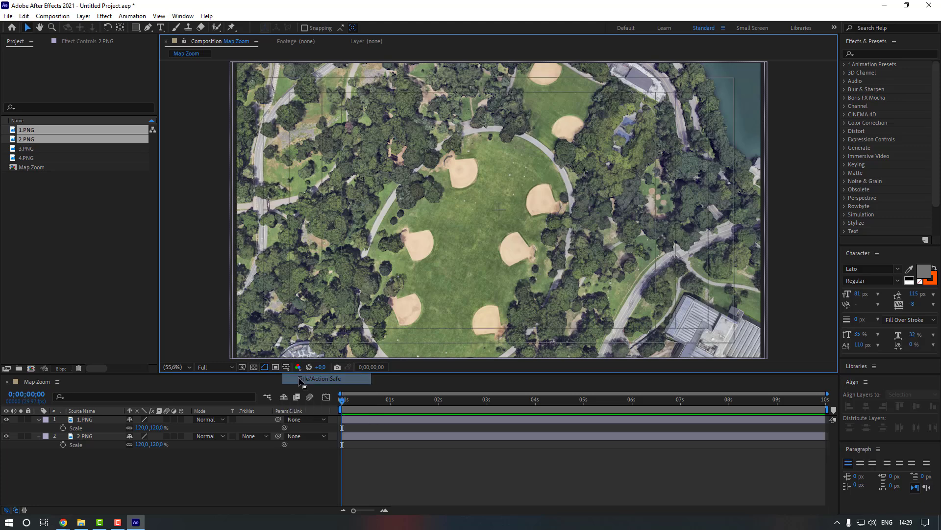
key("s")
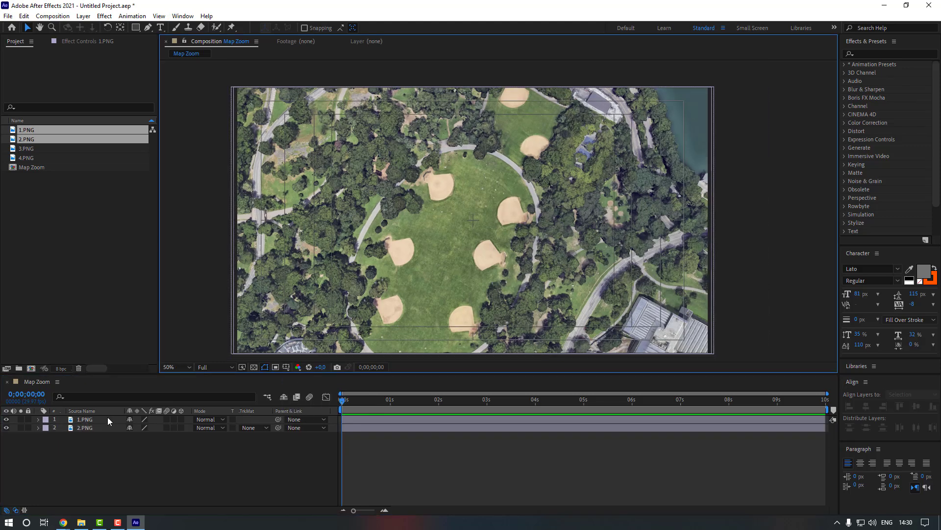
Set the opacity of the 1.PNG layer to 50%
left_click(103, 420)
key("t")
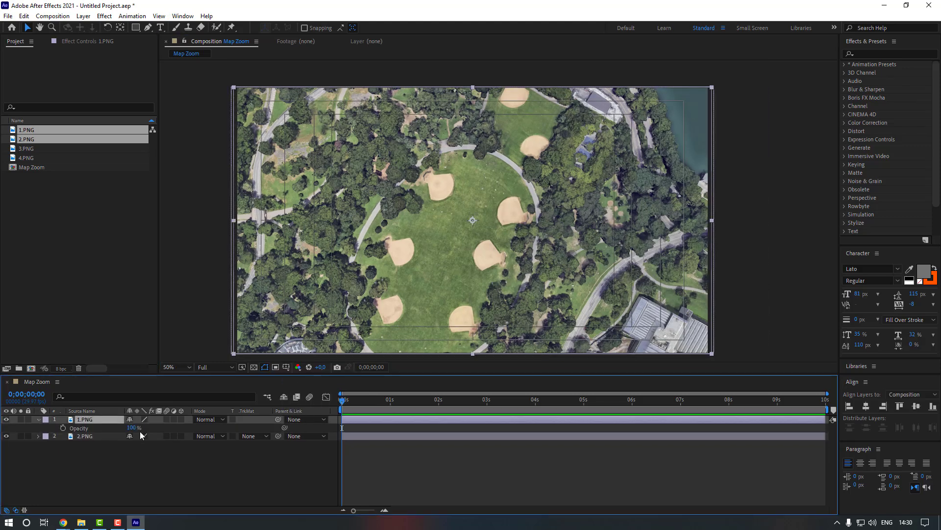
left_click_drag(134, 431, 114, 431)
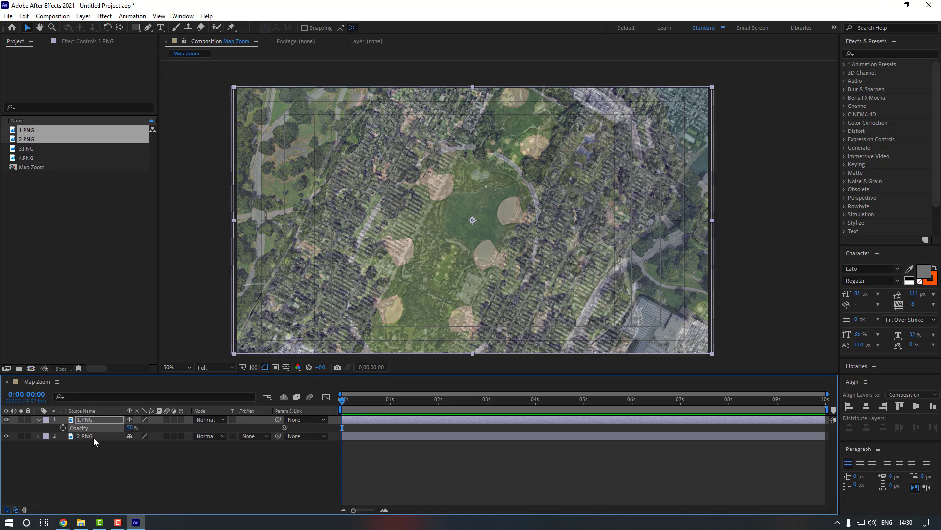
Scale the 2.PNG layer up to 995% and move it so its baseball fields line up with those in 1.PNG
left_click(93, 437)
key("s")
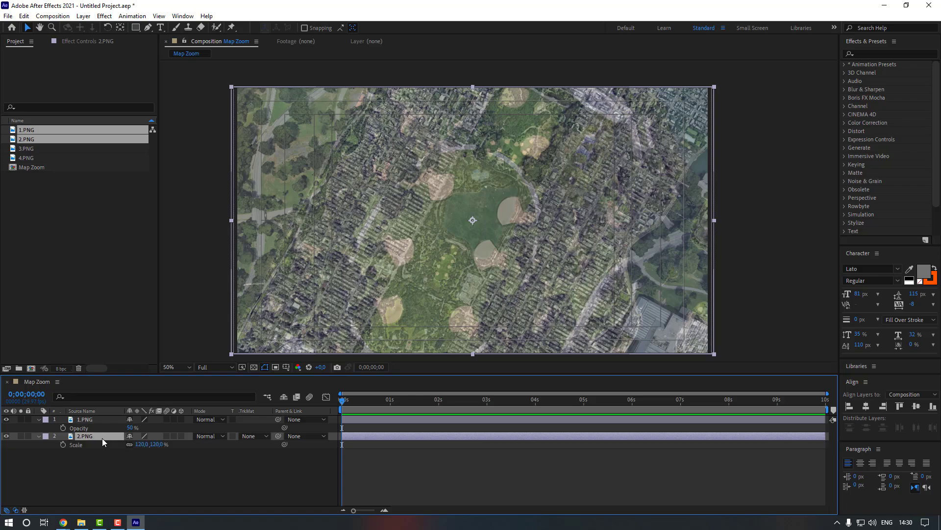
left_click_drag(145, 445, 255, 427)
left_click_drag(370, 273, 427, 177)
left_click_drag(142, 444, 516, 227)
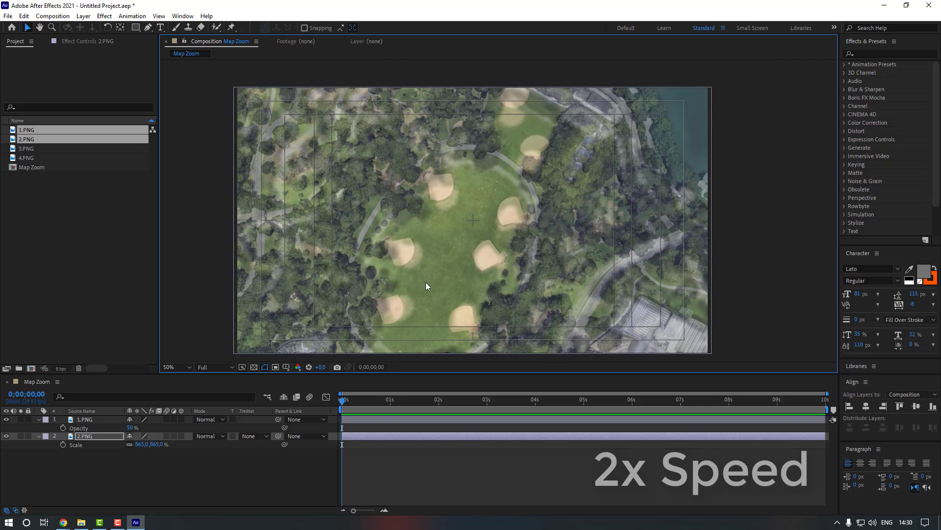
left_click_drag(141, 444, 205, 442)
left_click_drag(432, 254, 460, 198)
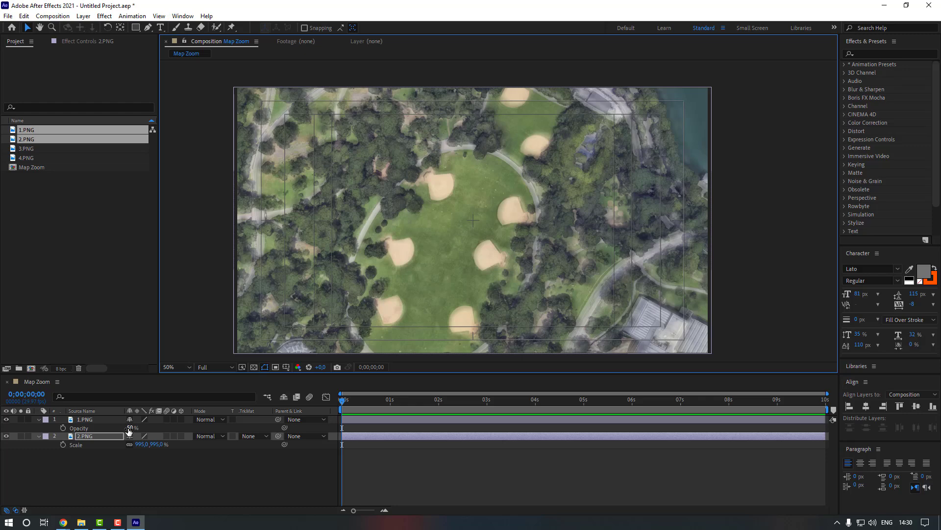
Set the opacity of the 1.PNG layer to 100%
left_click_drag(129, 428, 158, 510)
left_click(114, 436)
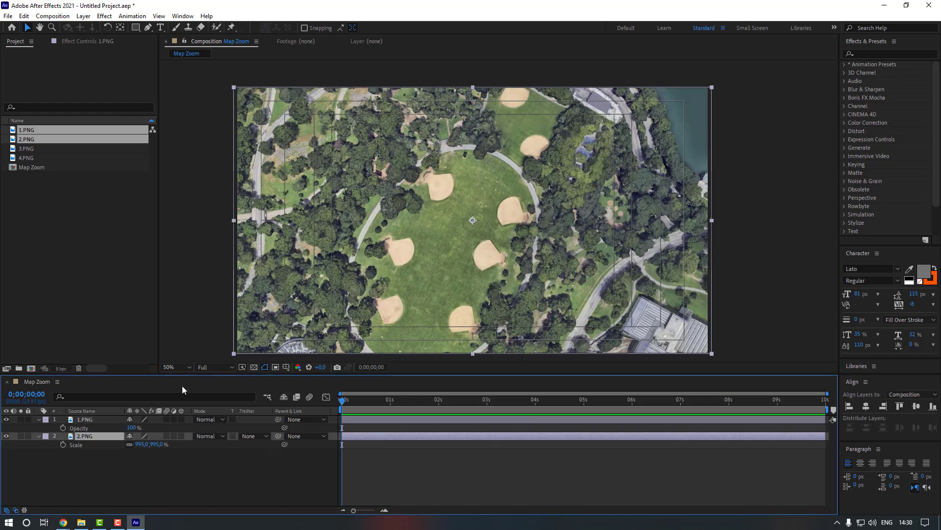
Try scaling the 1.PNG layer down to 34% over the 2.PNG map, and set its scale back to 120%
left_click(117, 419)
key("s")
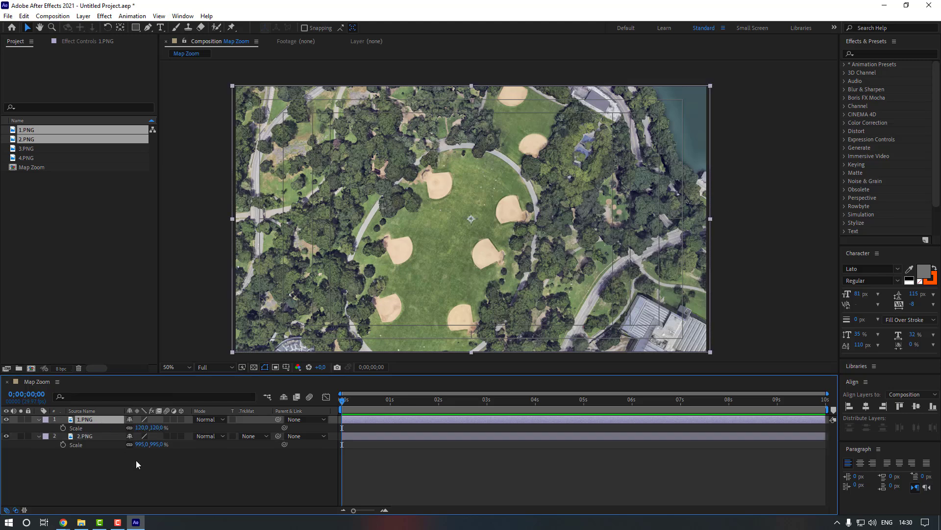
left_click_drag(142, 427, 89, 428)
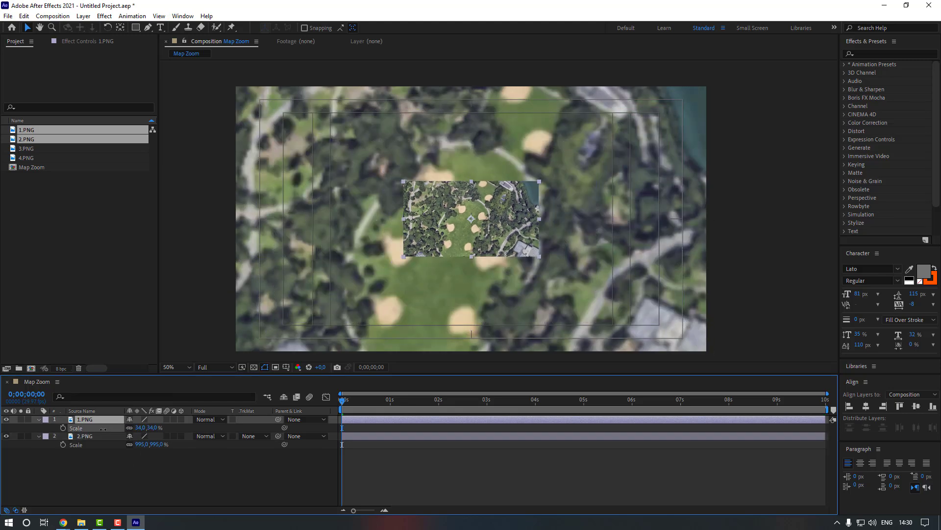
left_click(142, 427)
type("120")
key("Return")
Collapse the properties of the 1.PNG and 2.PNG layers
left_click(38, 436)
left_click(38, 420)
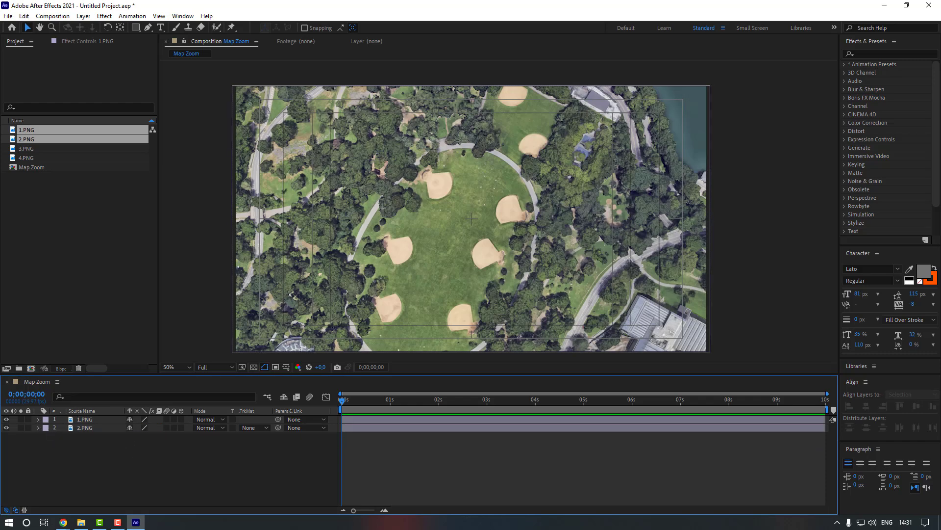
left_click(245, 218)
right_click(190, 173)
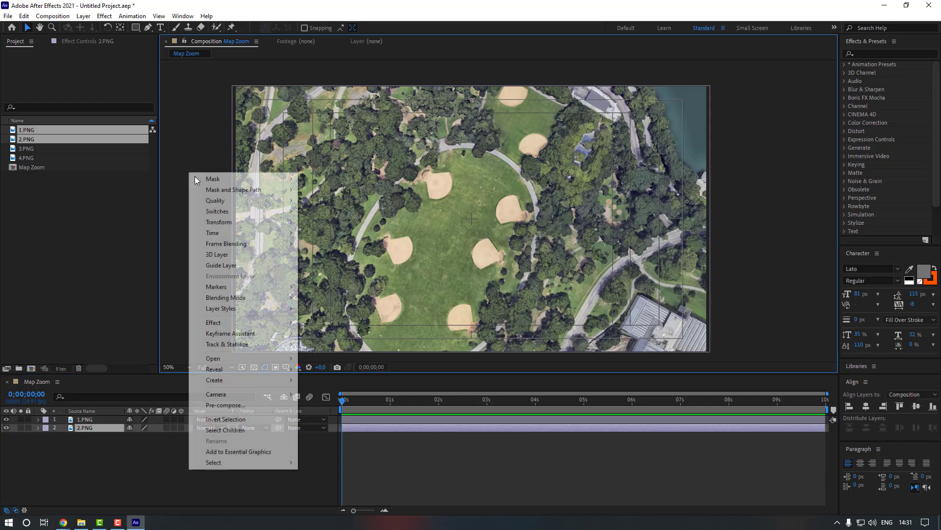
left_click(200, 150)
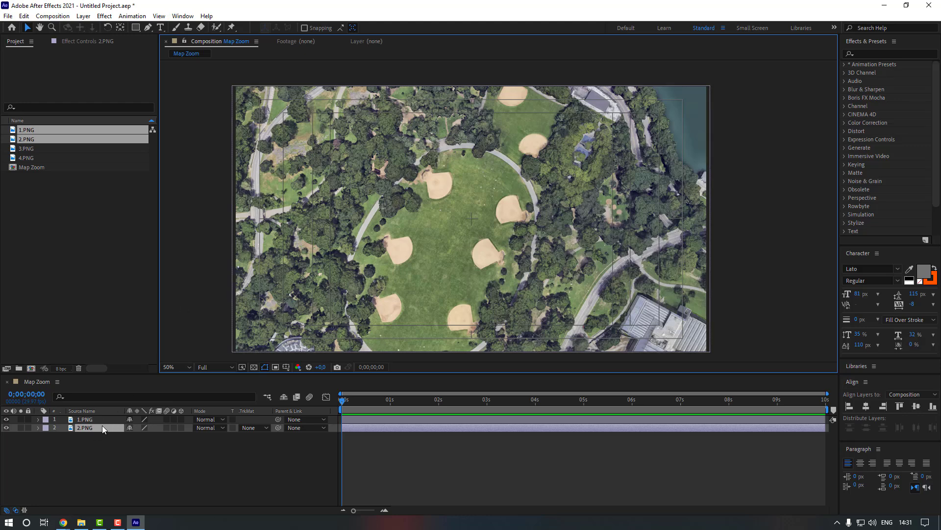
left_click_drag(102, 426, 177, 381)
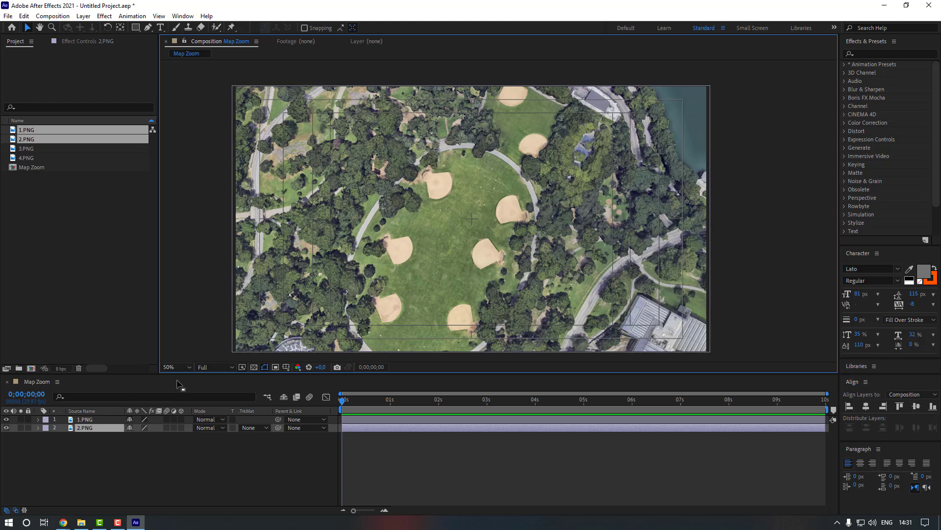
Create a null object with its anchor point centred on itself and place it at the top of the layer stack
left_click(84, 16)
mouse_move(96, 30)
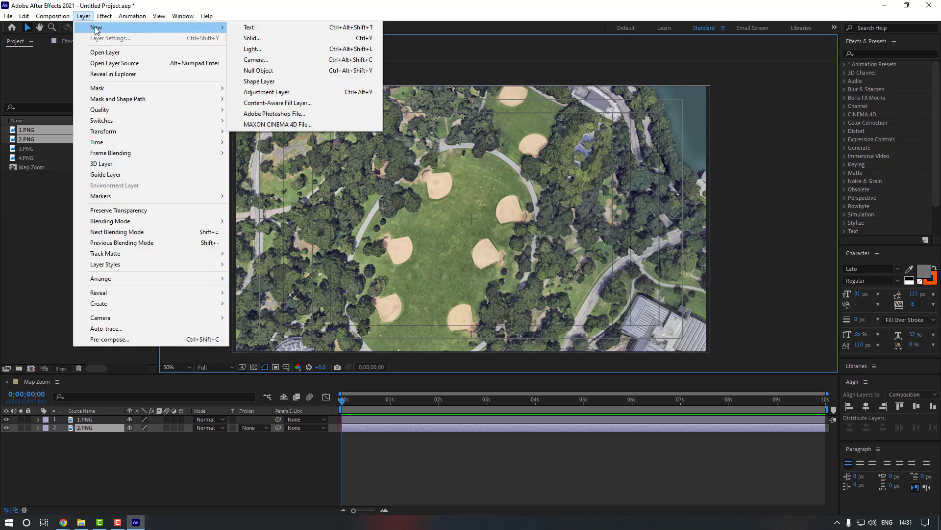
left_click(267, 70)
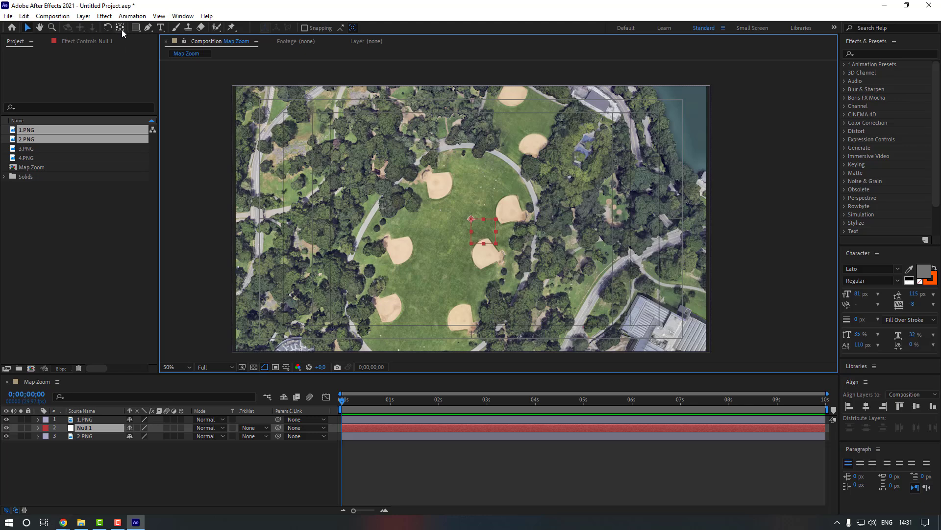
key("ctrl+alt+Home")
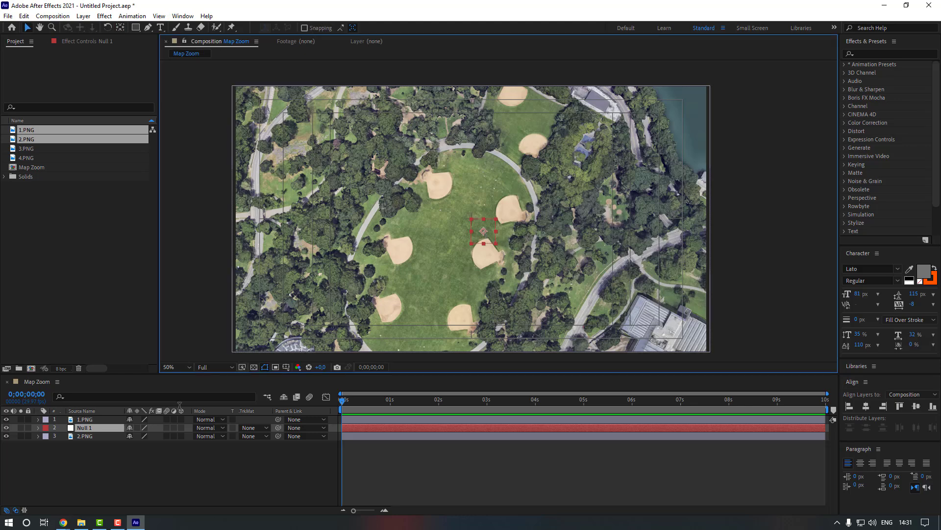
left_click_drag(82, 430, 88, 420)
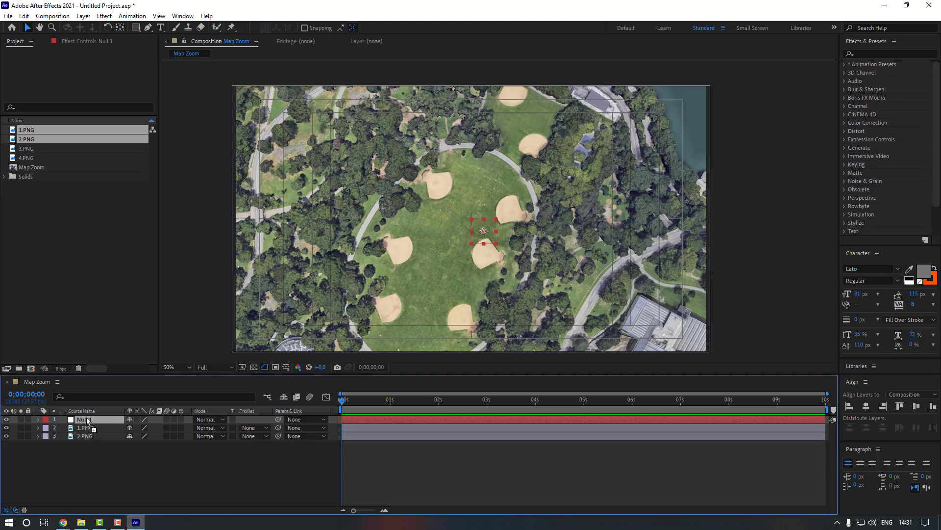
Parent the 1.PNG and 2.PNG layers to the null layer
left_click(93, 428)
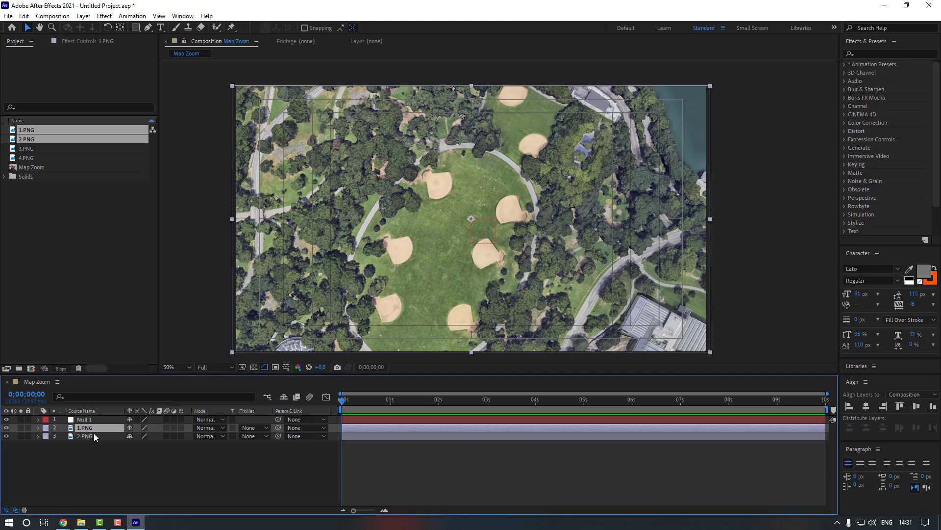
left_click(94, 435, "shift")
left_click_drag(269, 436, 99, 420)
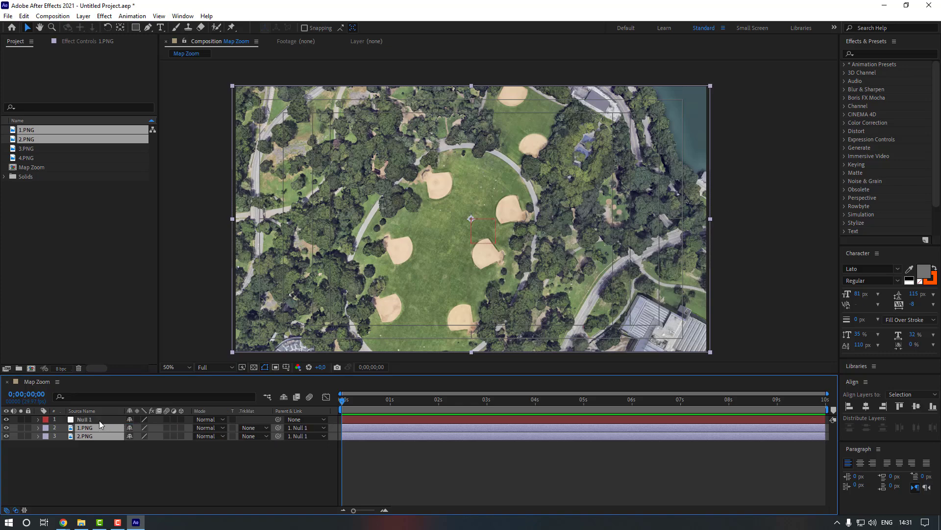
Move the null toward the left side of the composition and scale it down to 17%
left_click(99, 420)
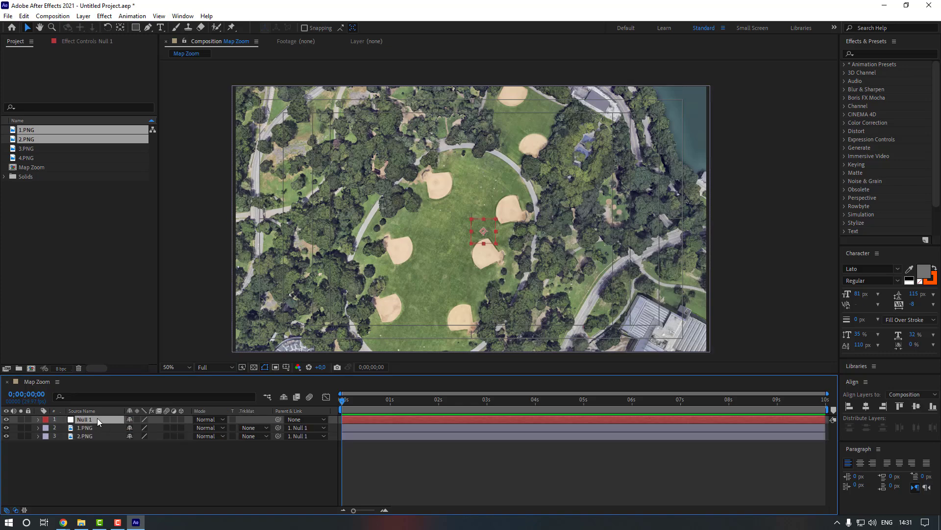
key("s")
mouse_move(141, 427)
left_mouse_down()
mouse_move(100, 427)
mouse_move(135, 427)
left_mouse_up()
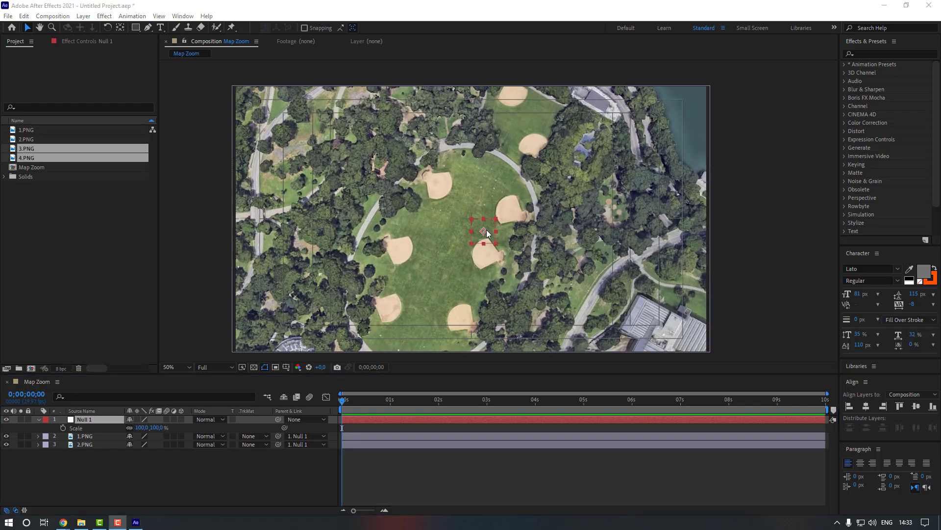
left_click_drag(487, 230, 315, 227)
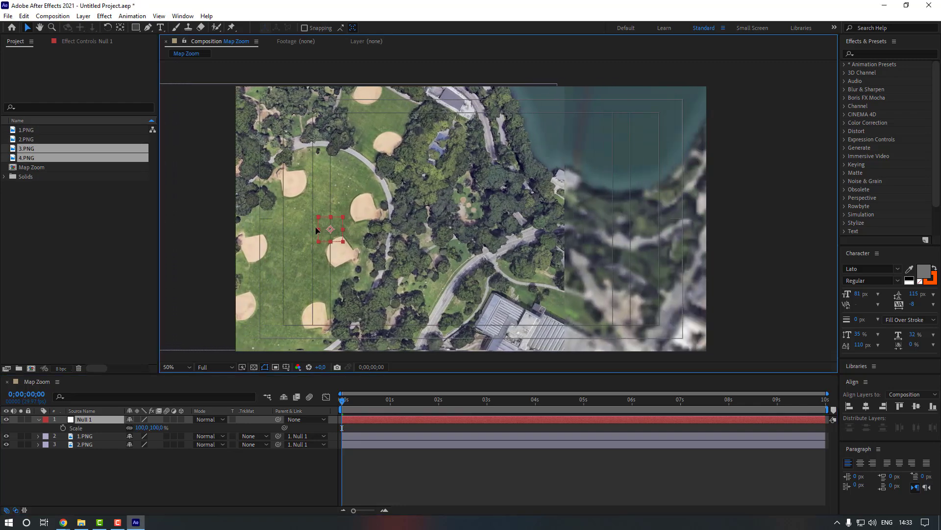
key("comma")
key("period")
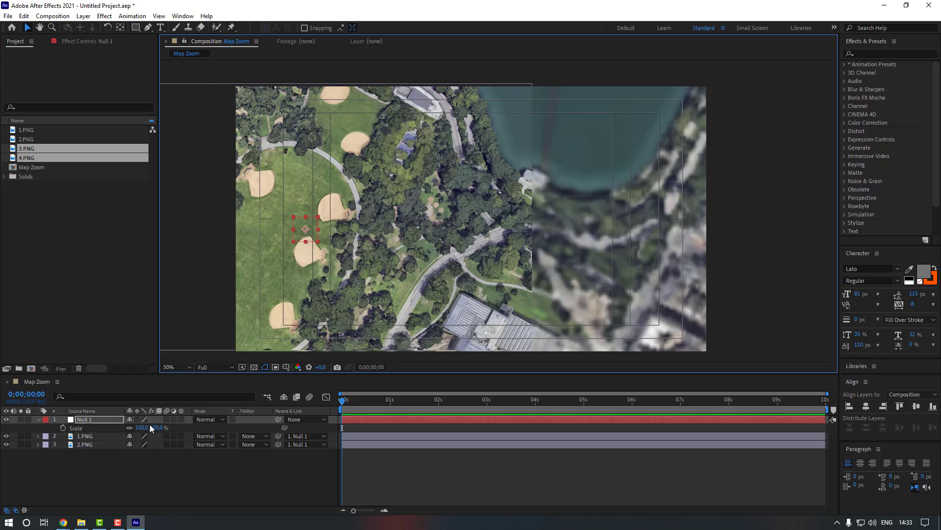
left_click_drag(150, 427, 101, 425)
key("ctrl+z")
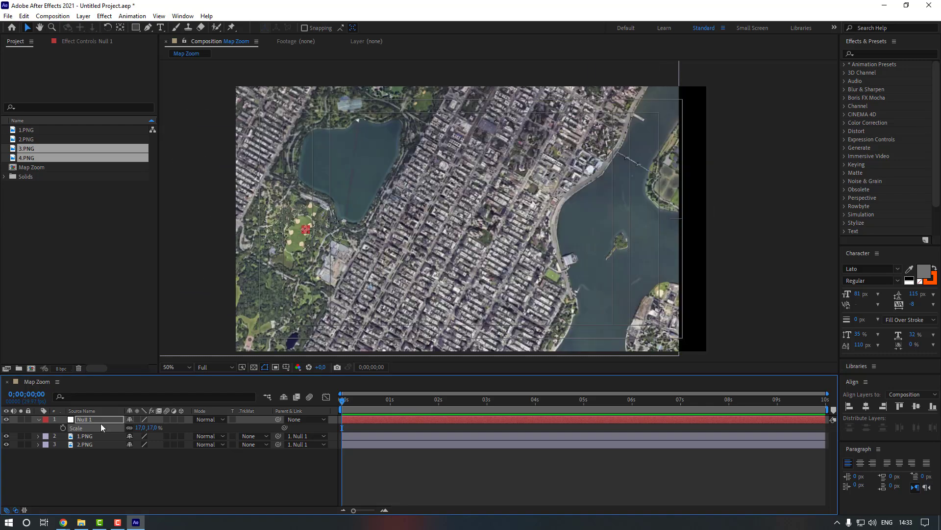
Shift the null's horizontal position to -380 so the river area moves to the middle of the composition
key("p")
left_click_drag(133, 428, 4, 429)
left_click(45, 192)
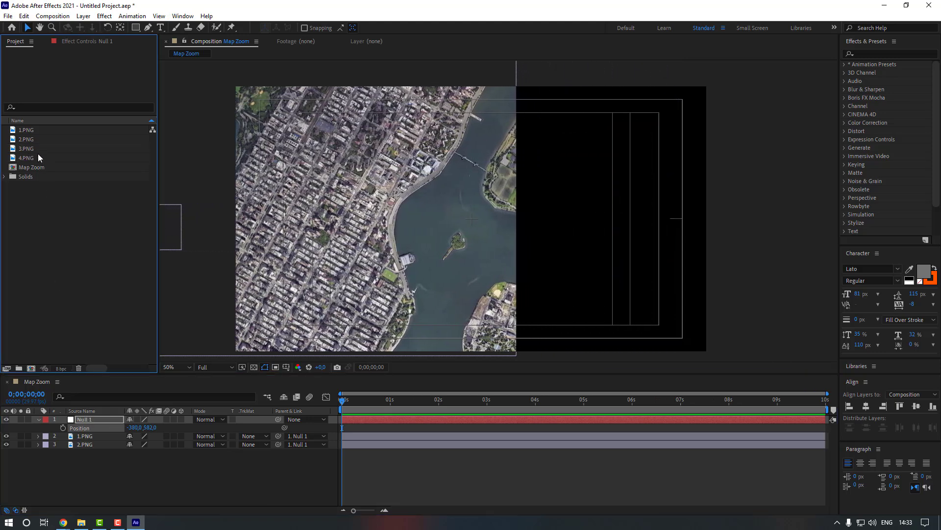
Add 3.PNG and 4.PNG to the composition below the null, with 4.PNG above 3.PNG and hidden
left_click(38, 150)
left_click(39, 159, "shift")
left_click_drag(41, 160, 95, 439)
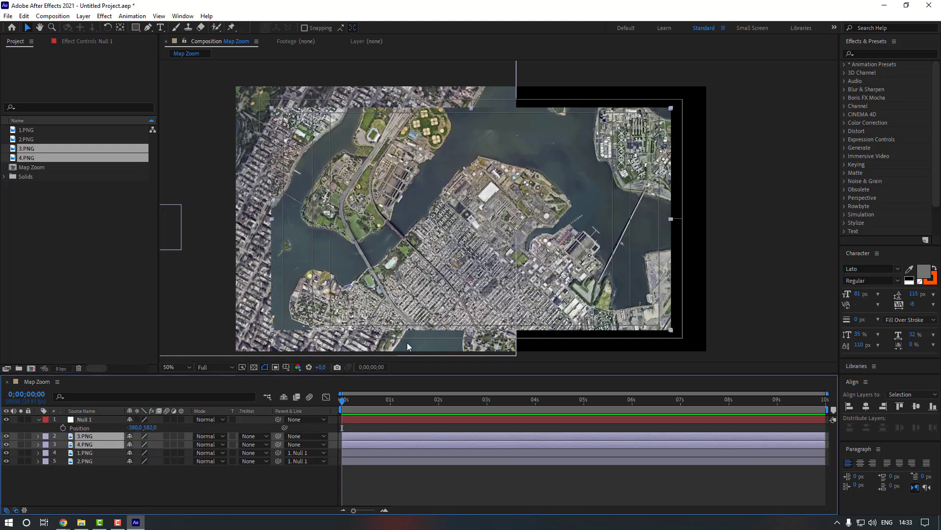
left_click(175, 493)
left_click(93, 446)
left_click_drag(98, 442, 94, 438)
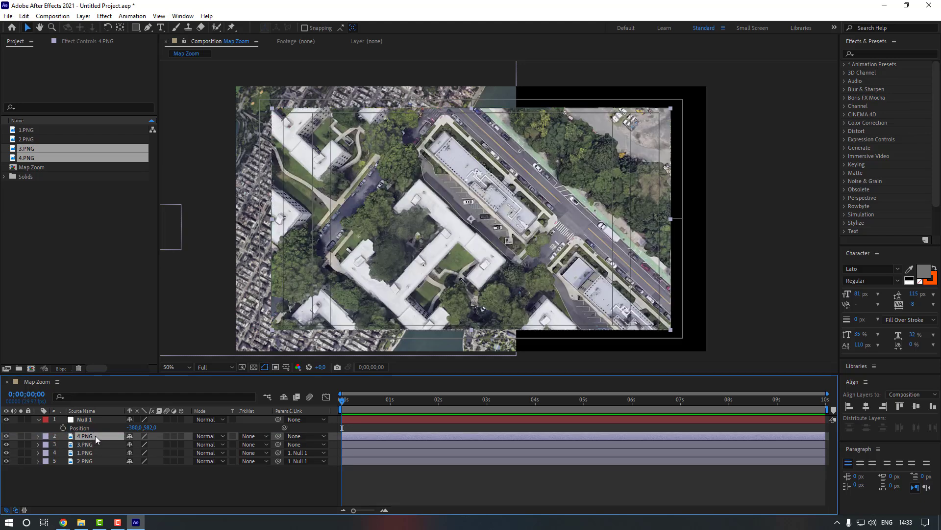
left_click(6, 436)
Move the 3.PNG layer over the river at the right edge of the map and set its opacity to 82%
left_click_drag(540, 271, 741, 274)
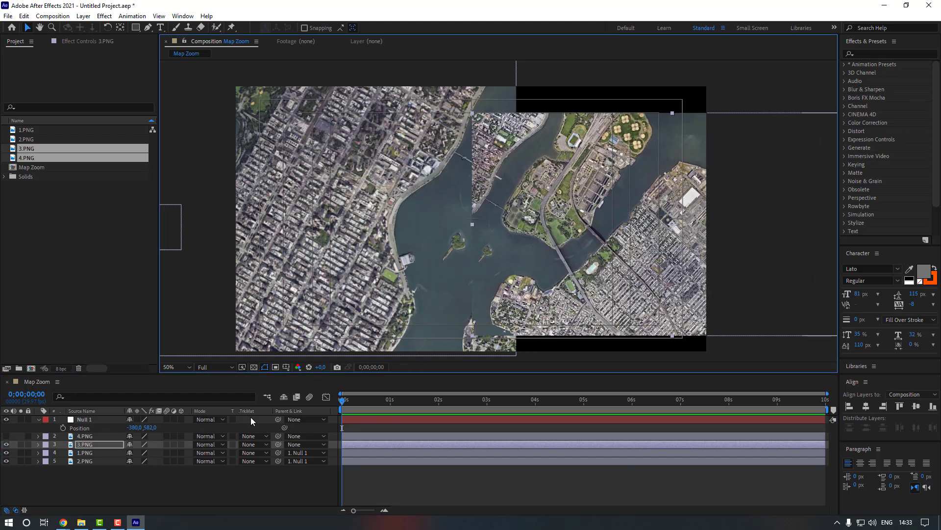
key("t")
left_click_drag(133, 452, 125, 453)
left_click_drag(615, 289, 584, 280)
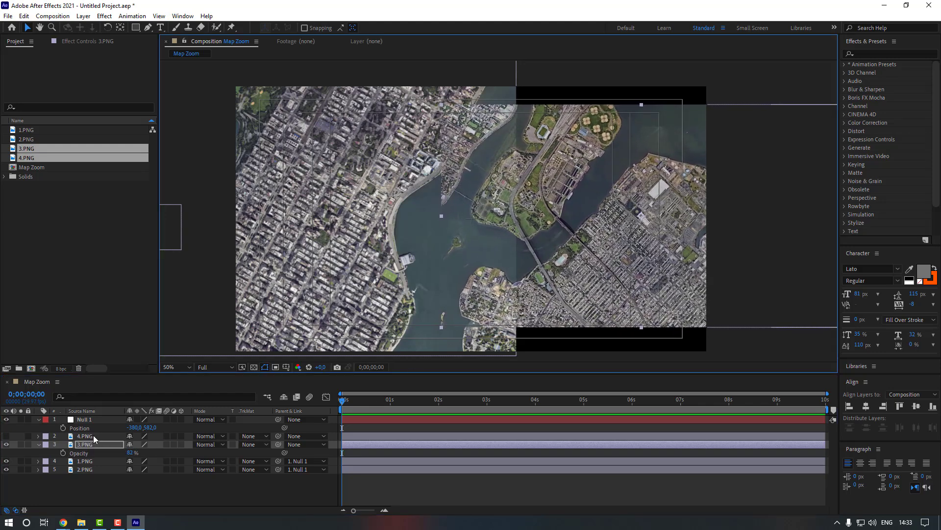
Scale the 3.PNG layer up to 190% and align its small river island and shoreline with the 2.PNG map
left_click(103, 446)
key("s")
left_click_drag(142, 453, 182, 445)
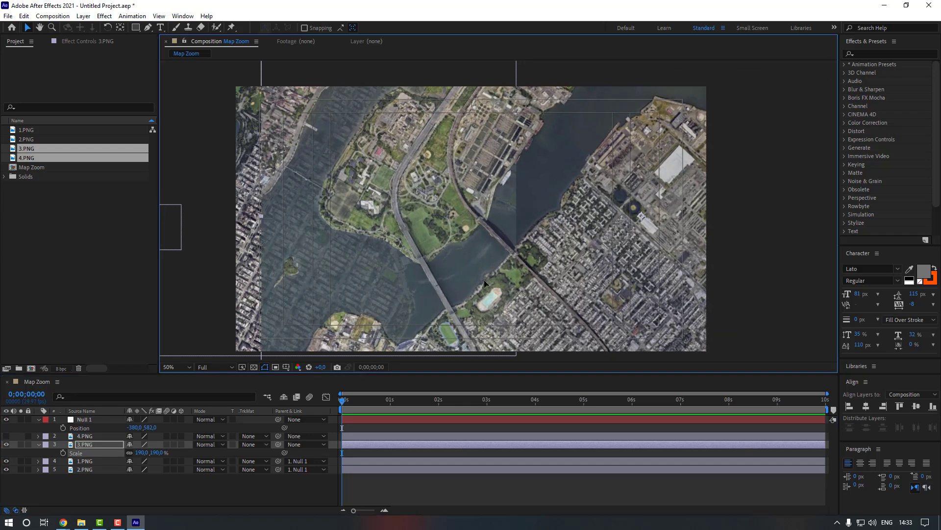
left_click_drag(446, 280, 598, 263)
scroll(465, 269, "up", 1)
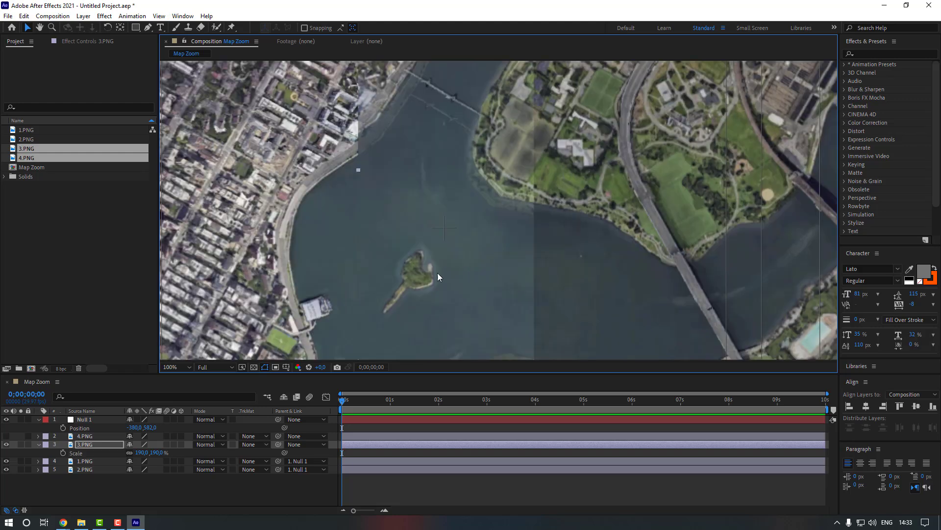
key("space")
left_click_drag(420, 276, 468, 222)
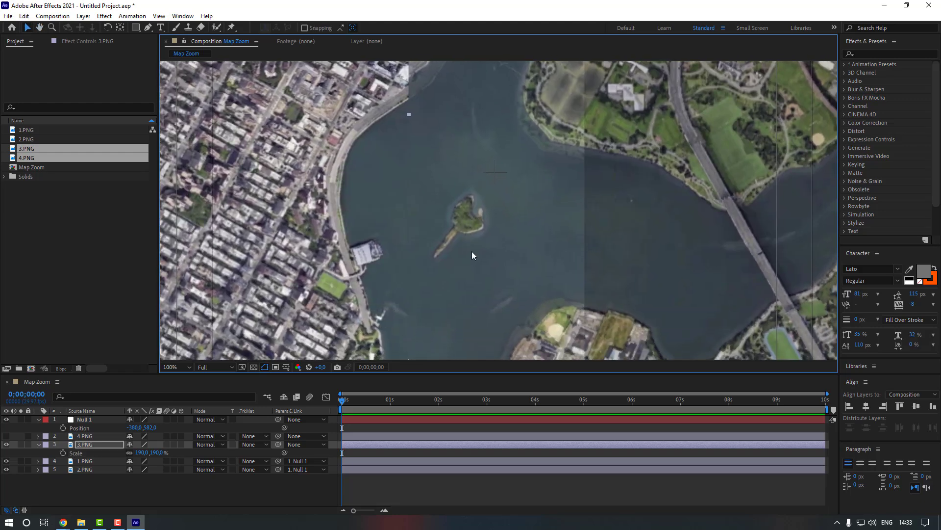
left_click_drag(524, 262, 525, 257)
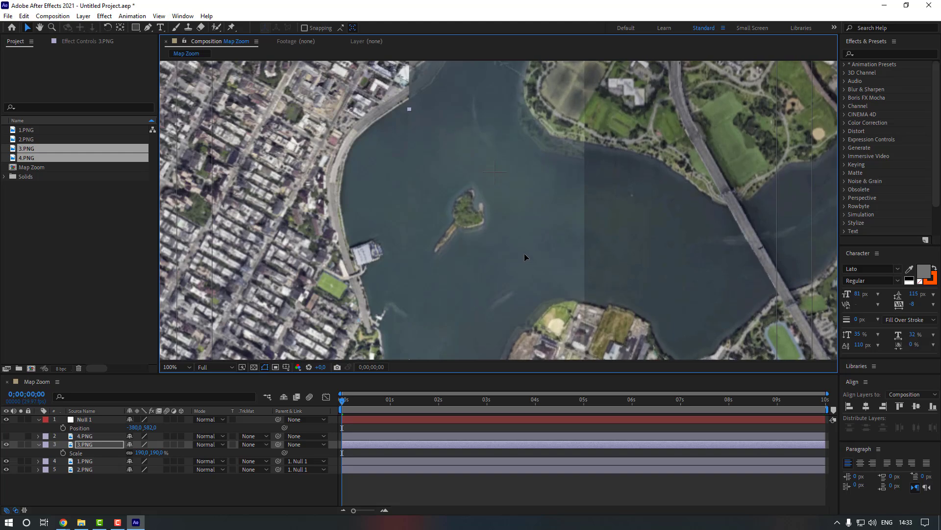
Set the opacity of the 3.PNG layer to 100%
left_click(95, 444)
key("t")
left_click_drag(130, 454, 156, 455)
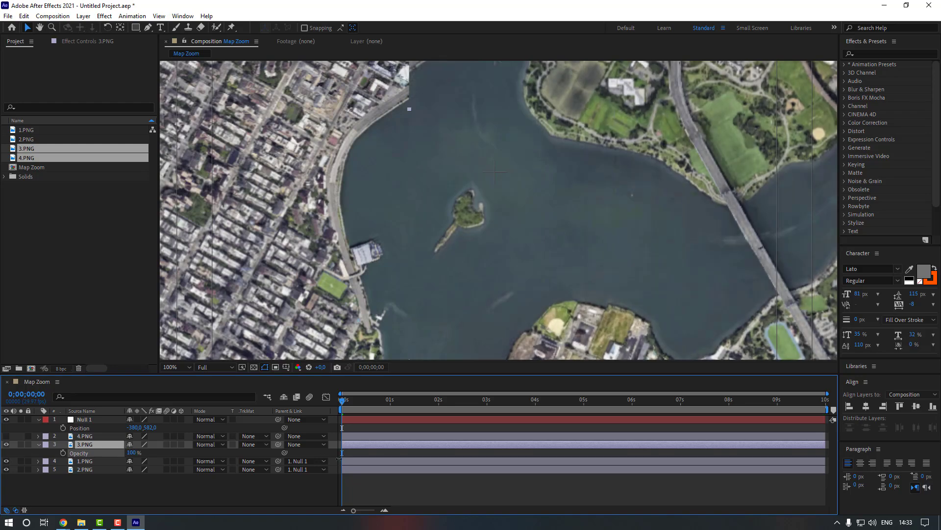
scroll(418, 306, "down", 3)
scroll(418, 276, "up", 2)
left_click_drag(417, 289, 416, 307)
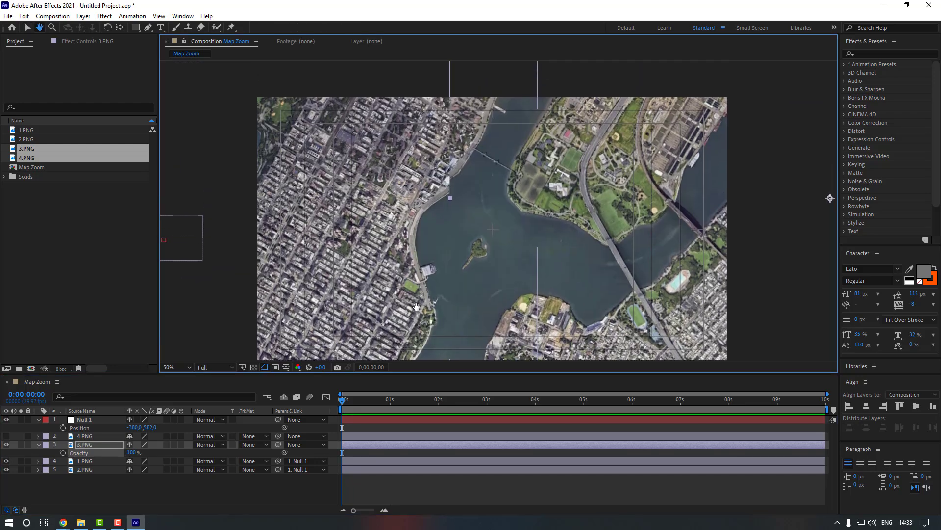
Parent the 3.PNG layer to the null layer
left_click(89, 446)
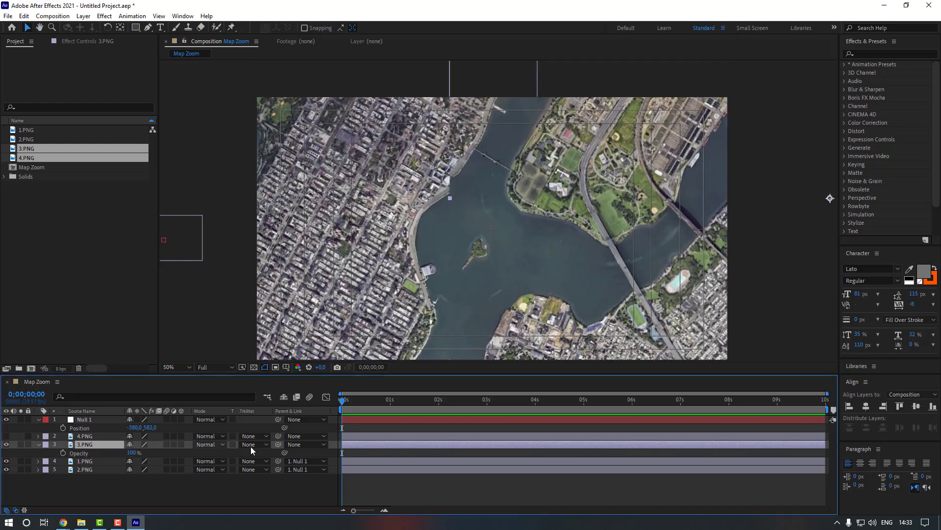
left_click_drag(278, 443, 0, 428)
left_click(76, 421)
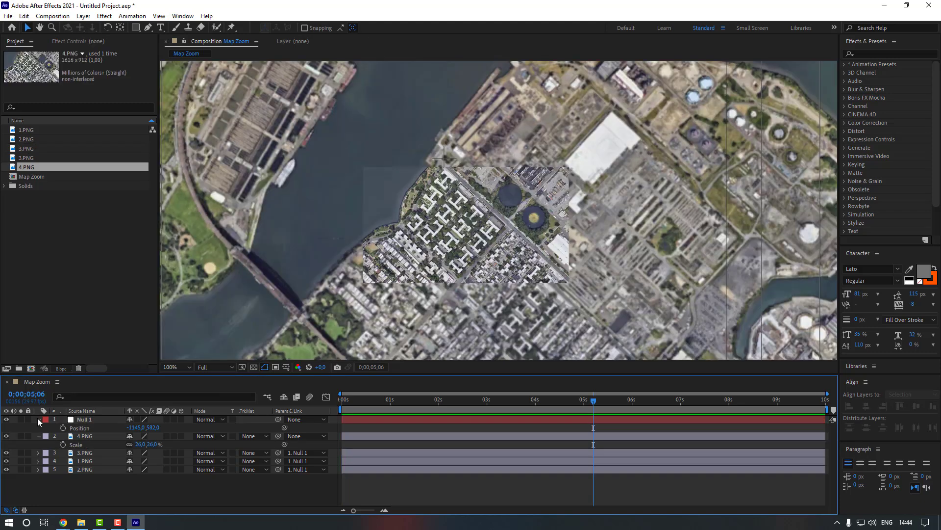
Collapse the null and 4.PNG layers' properties and turn all five layers into 3D layers
left_click(38, 419)
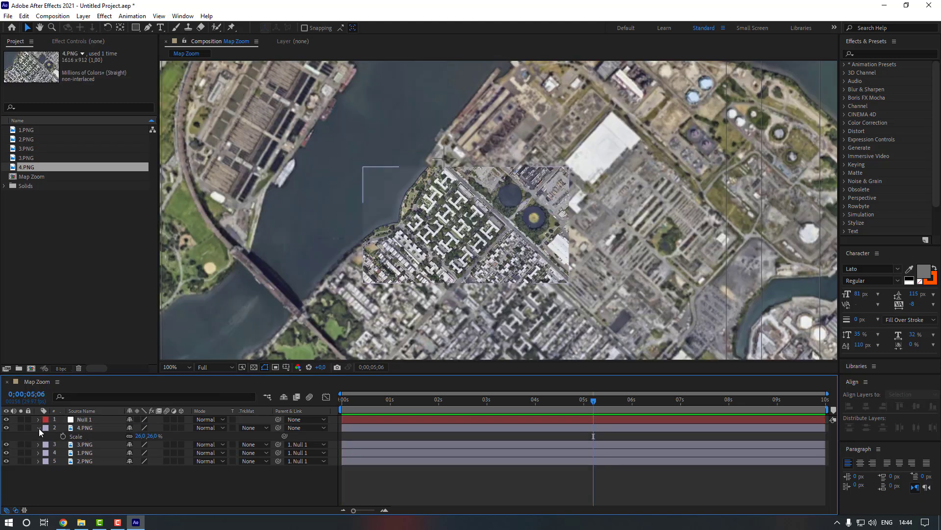
left_click(38, 428)
left_click(89, 451)
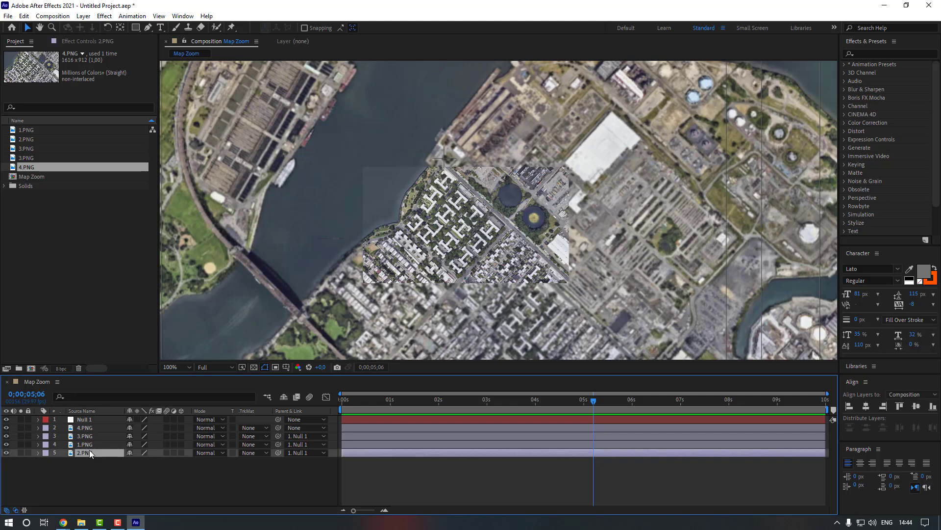
left_click(95, 420, "shift")
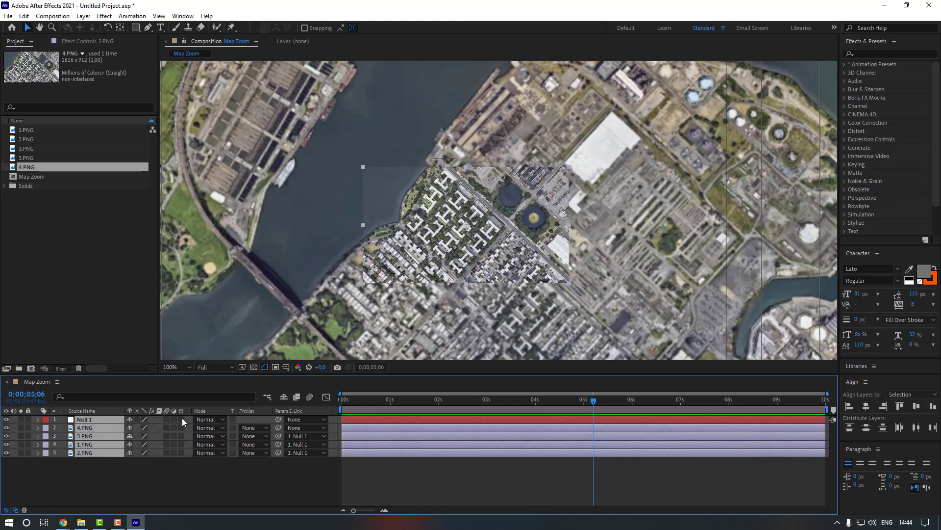
left_click(181, 420)
left_click(193, 458)
Add a new camera layer to the Map Zoom composition with its settings as offered
left_click(83, 16)
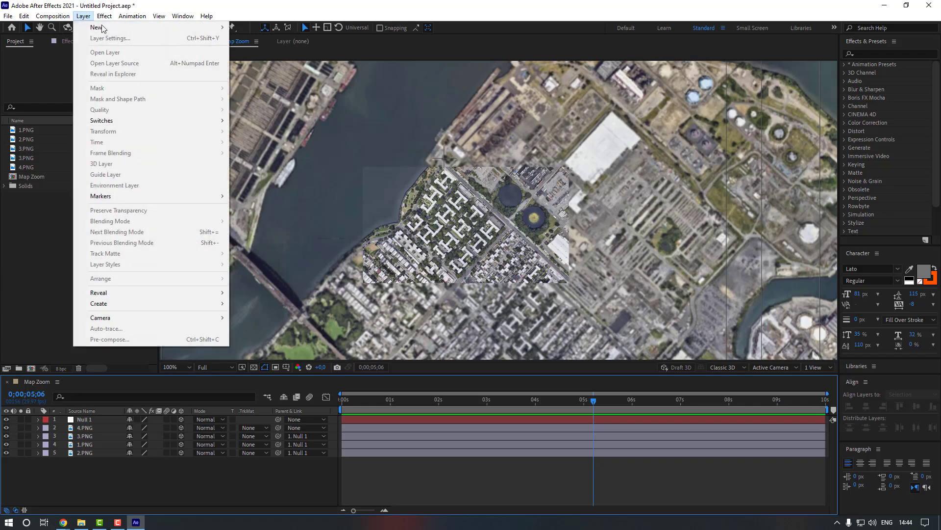
mouse_move(211, 27)
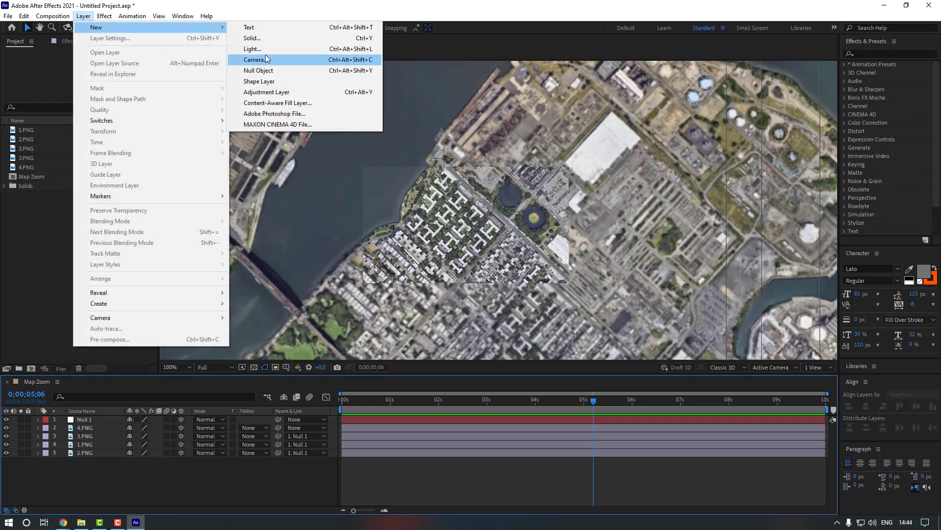
left_click(267, 59)
left_click(566, 365)
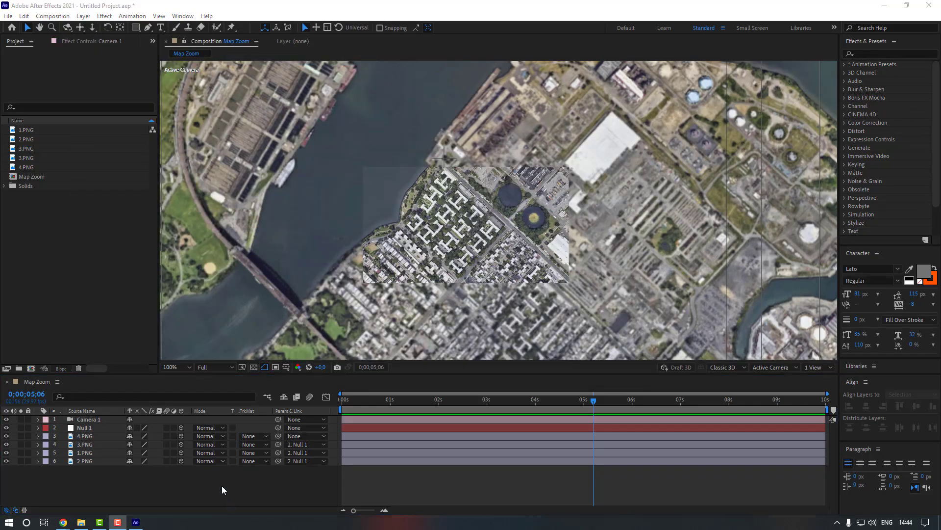
Parent the 4.PNG layer to the null layer
left_click(104, 437)
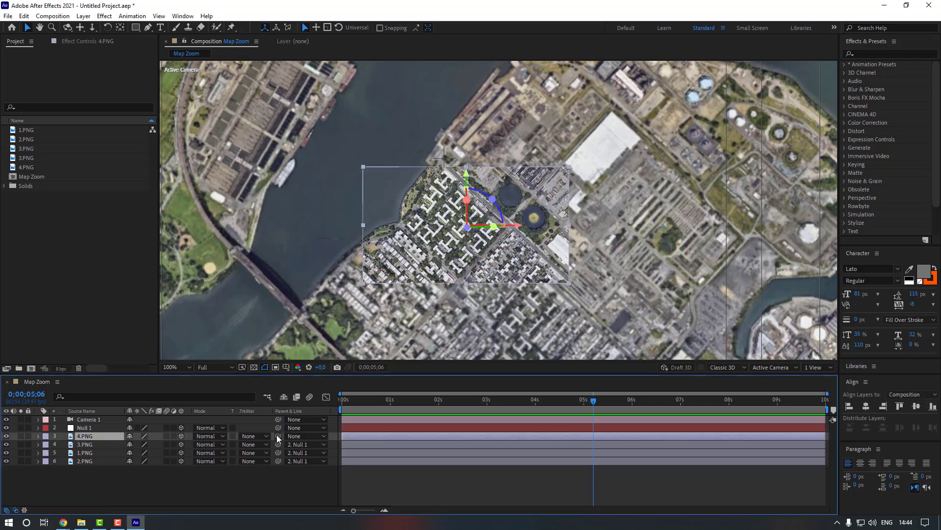
left_click_drag(278, 436, 92, 426)
left_click(93, 427)
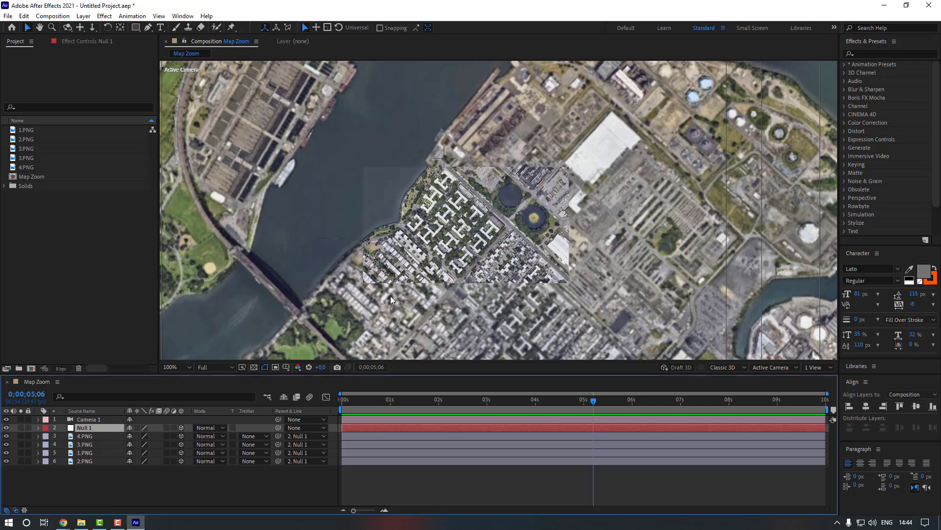
Set the null layer's X position to 962 so the first map location sits at the frame's centre
scroll(392, 293, "down", 2)
scroll(387, 292, "down", 2)
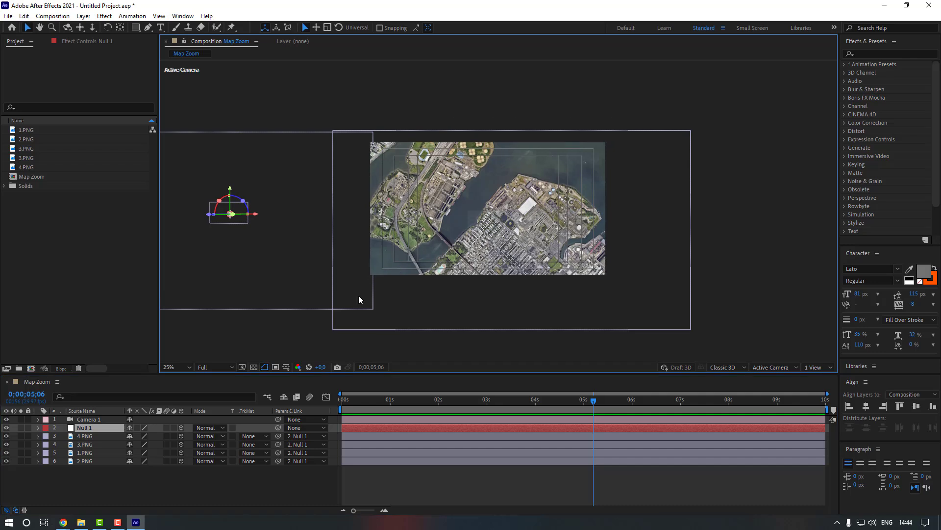
left_click(102, 428)
key("p")
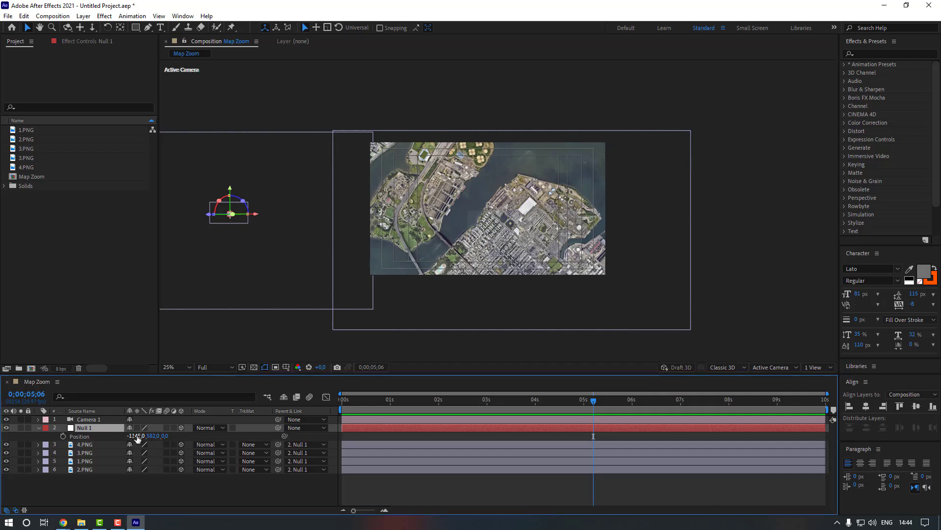
left_click_drag(137, 438, 402, 410)
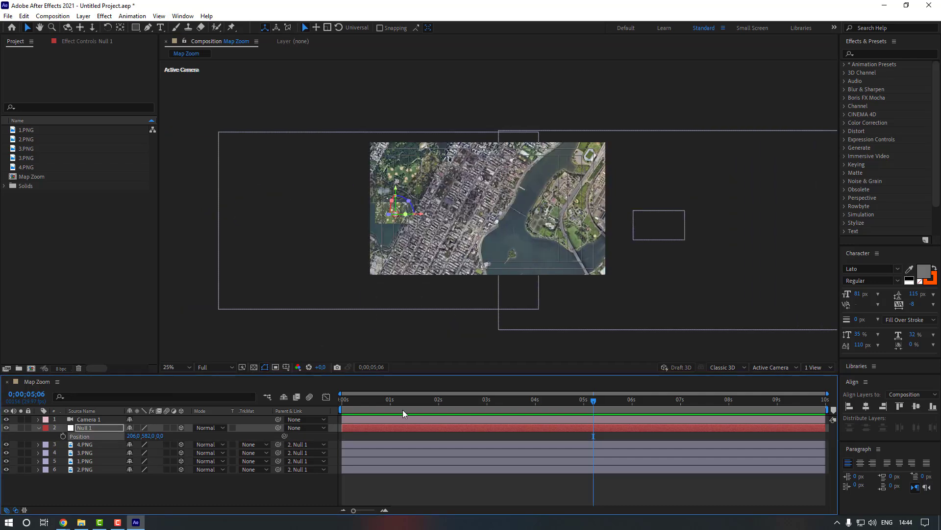
left_click_drag(143, 438, 481, 431)
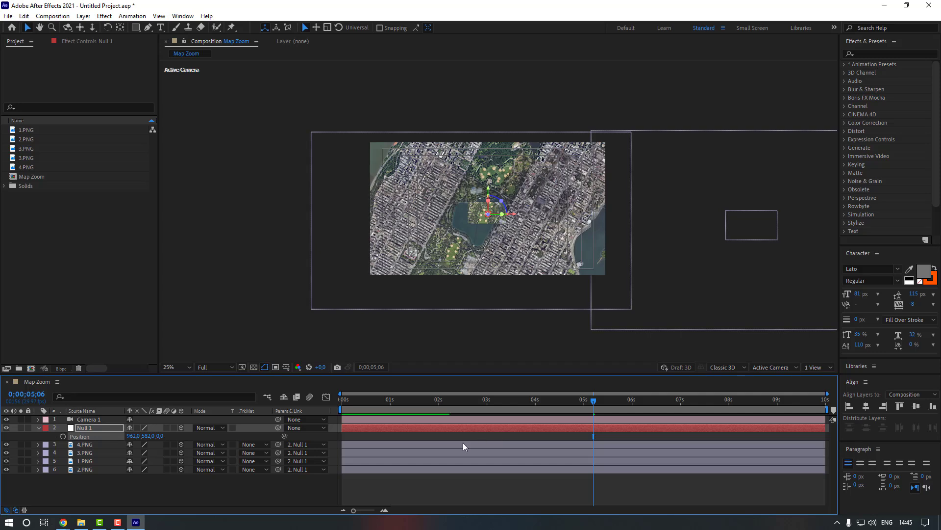
Set the null layer's scale to 100% on all axes
key("s")
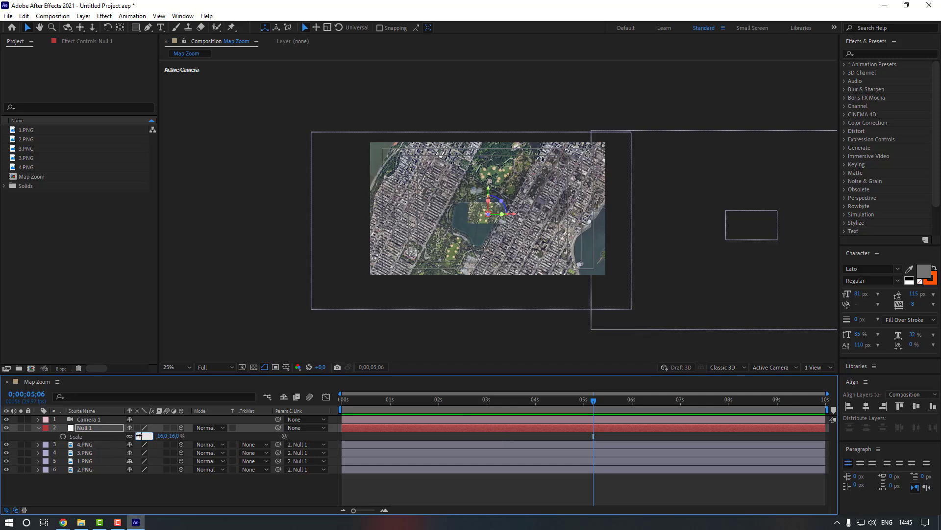
key("Return")
left_click(491, 240)
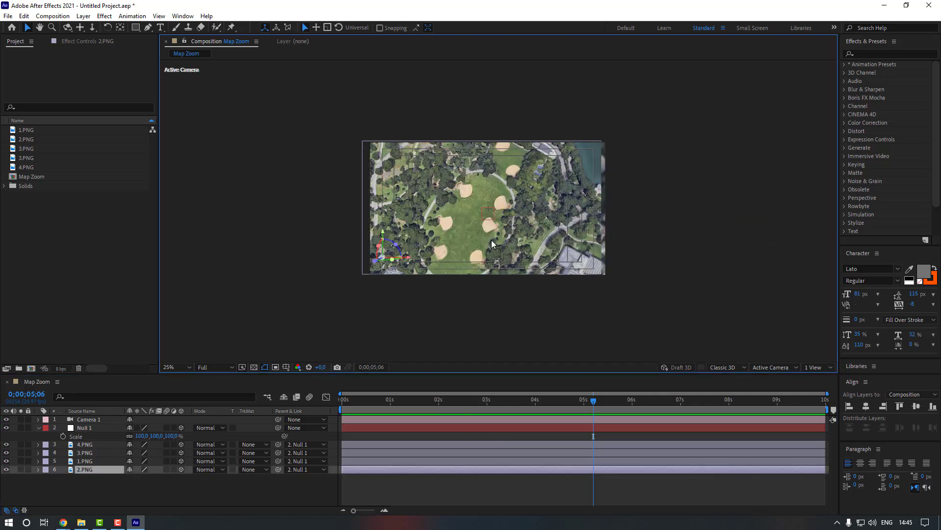
scroll(508, 225, "up", 2)
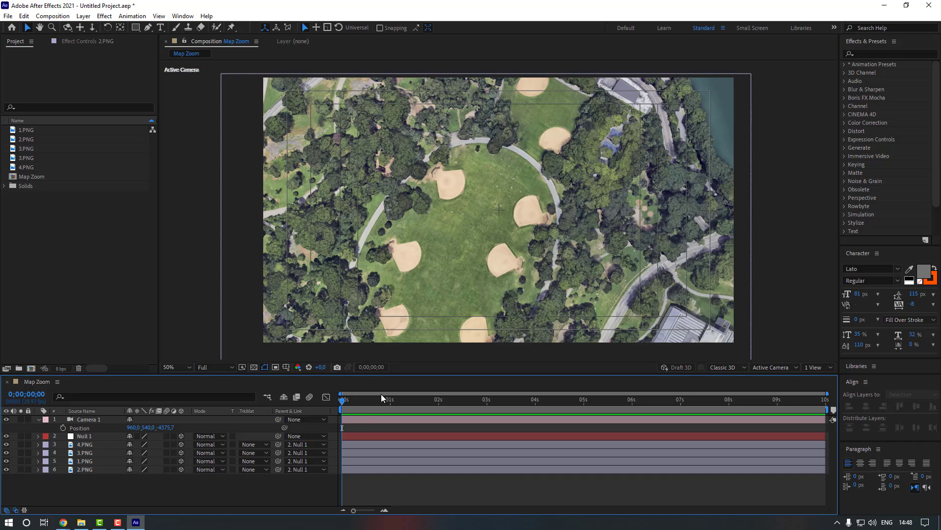
Keyframe the camera's position just before one second, and pull it back to Z -27575.7 at 0;00;01;17
left_click_drag(378, 400, 385, 400)
left_click(61, 427)
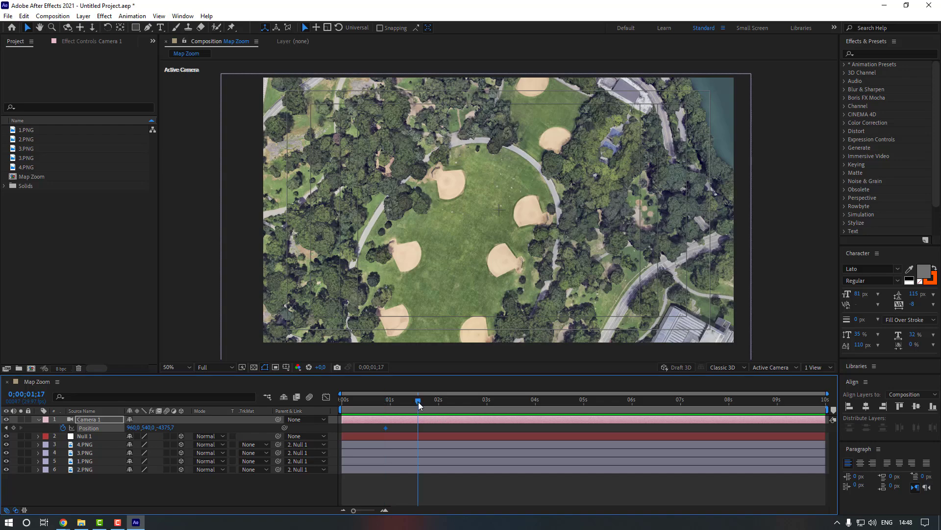
left_click_drag(166, 430, 280, 433)
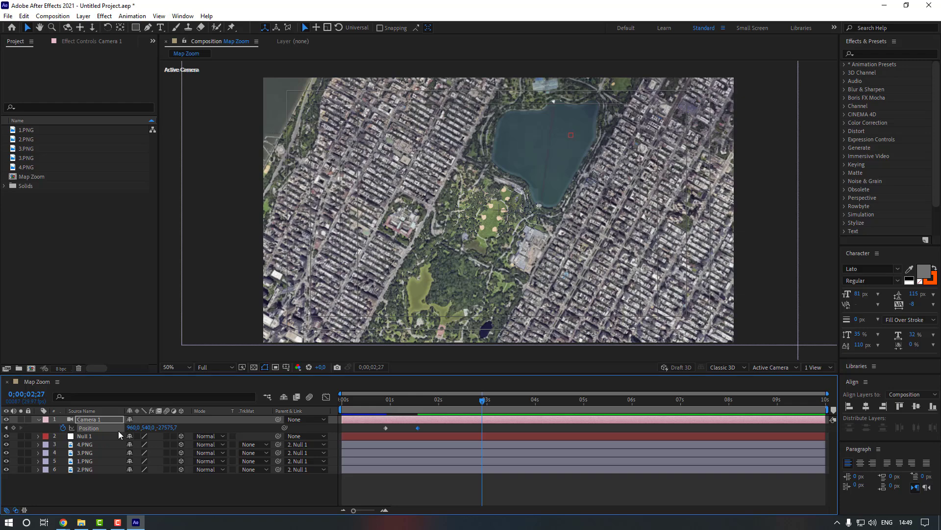
At 0;00;02;27, move the camera over the second location by setting its position to X 28460 and Y -1630
left_click_drag(133, 428, 867, 405)
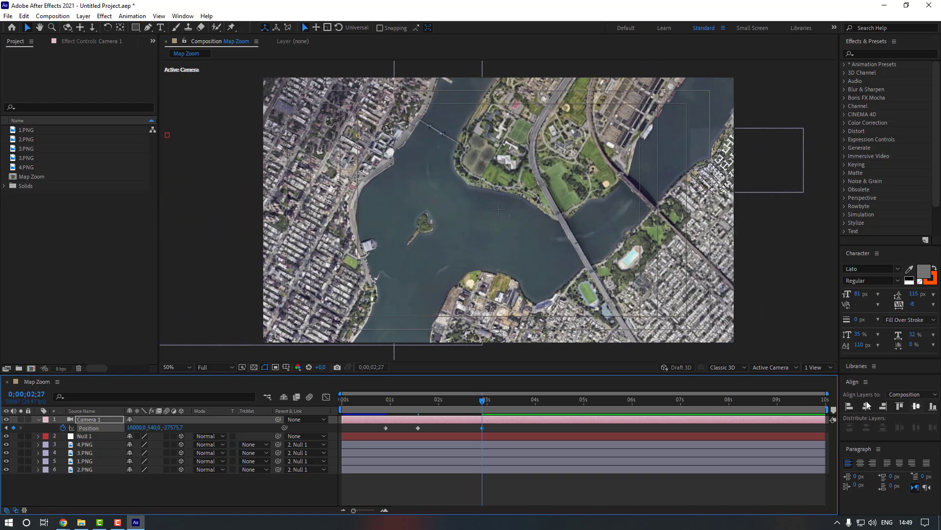
left_click_drag(140, 427, 685, 422)
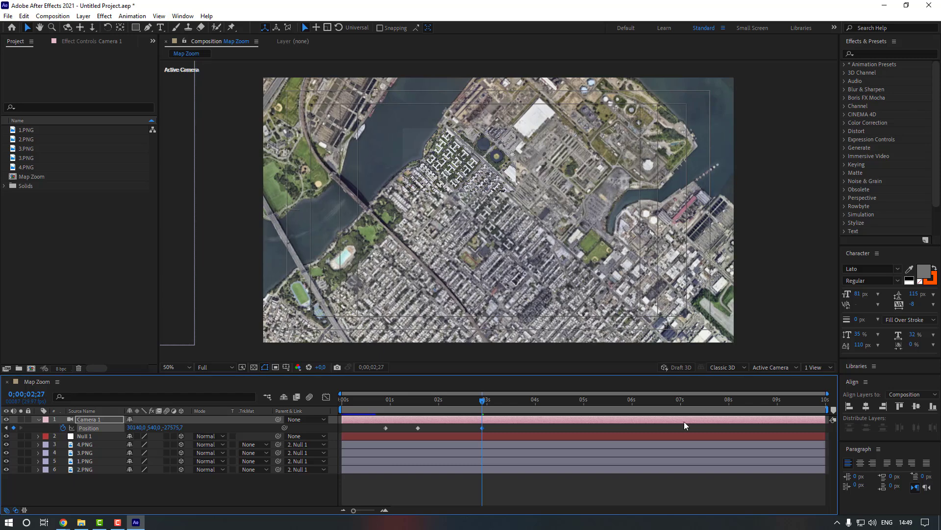
left_click_drag(156, 428, 50, 436)
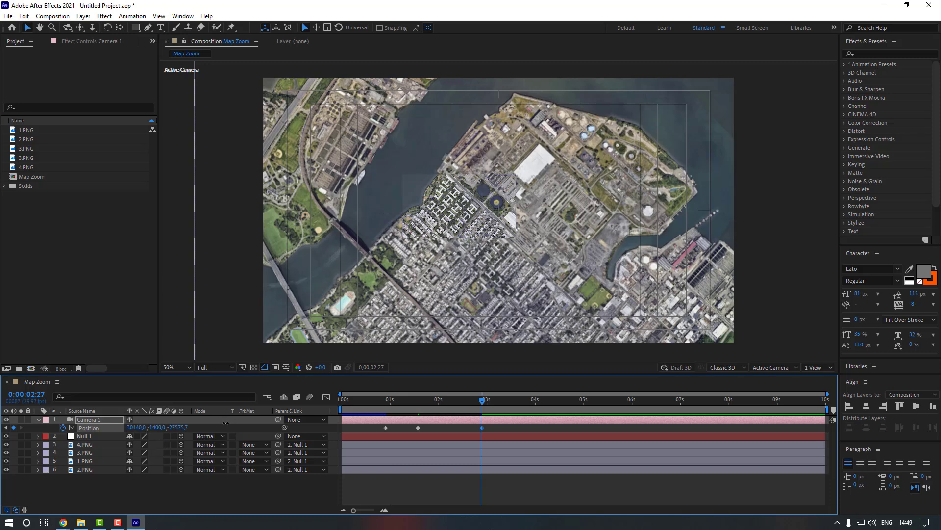
left_click_drag(225, 423, 27, 426)
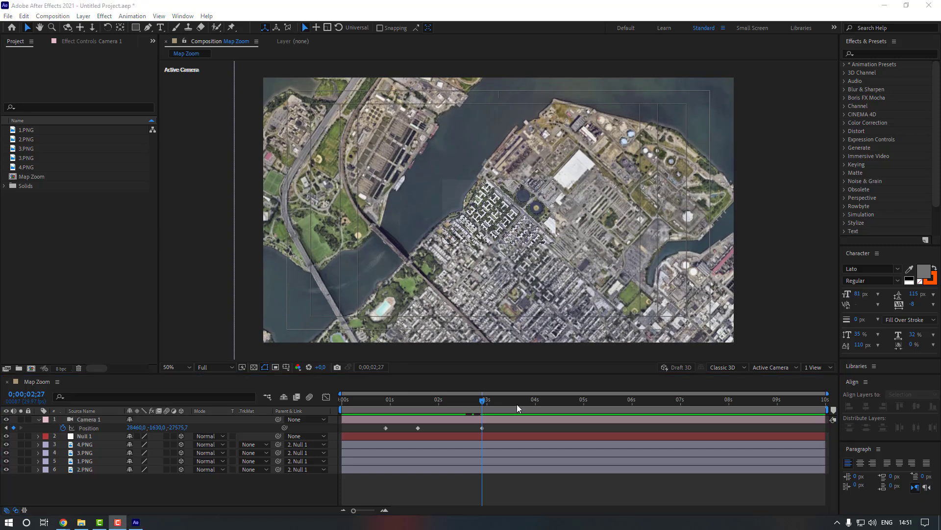
At 0;00;04;04, move the camera in on the 4.PNG map with Y position -1560 and Z position -6431.7
left_click(528, 403)
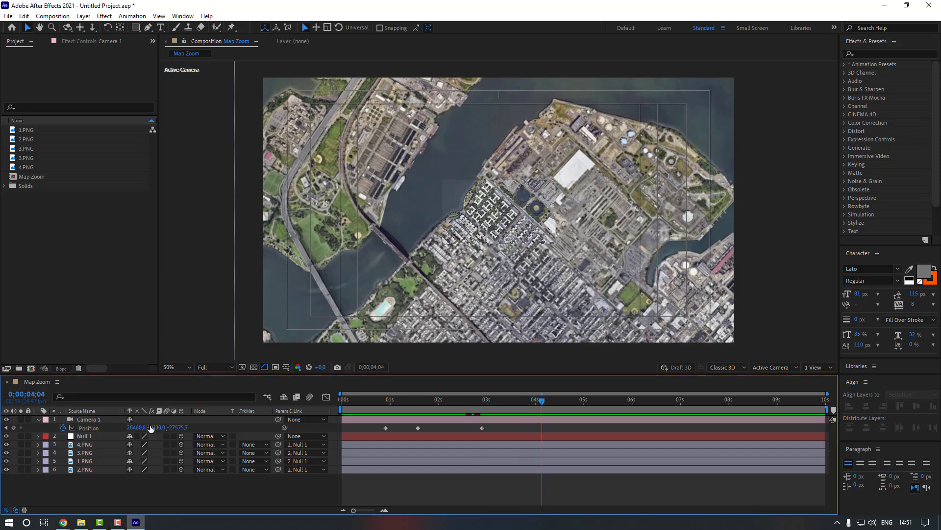
left_click_drag(150, 428, 324, 430)
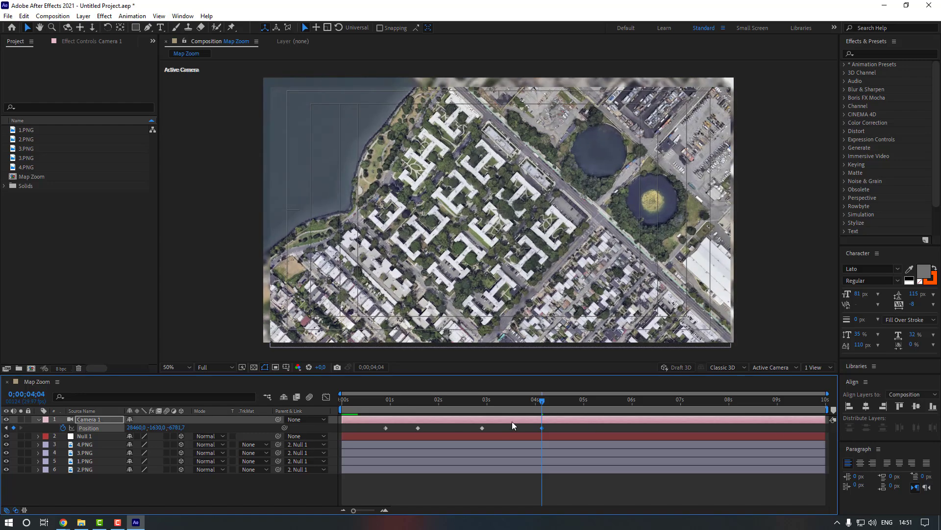
mouse_move(179, 428)
left_mouse_down()
mouse_move(193, 428)
mouse_move(168, 426)
left_mouse_up()
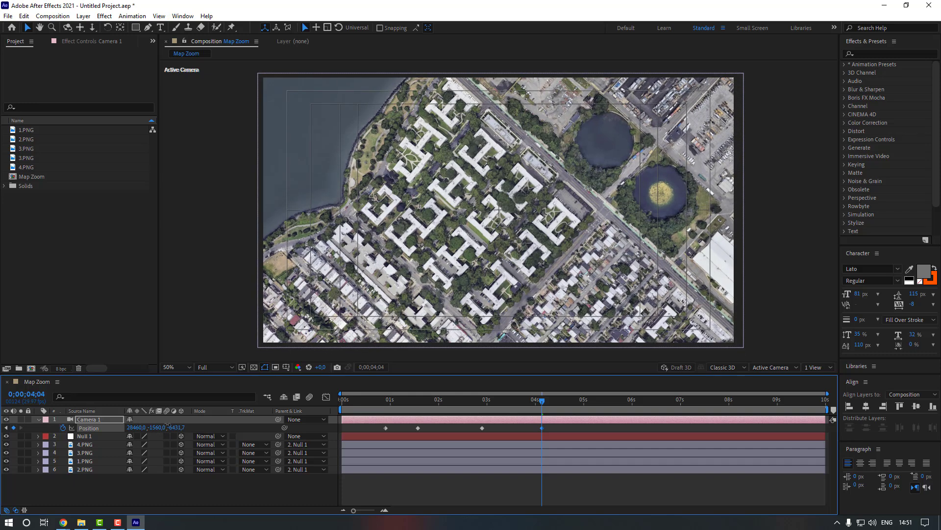
Play back the camera animation and check the movement between the two locations around 0;00;01;28
key("shift+Page_Down")
key("shift+Page_Down")
key("shift+Page_Down")
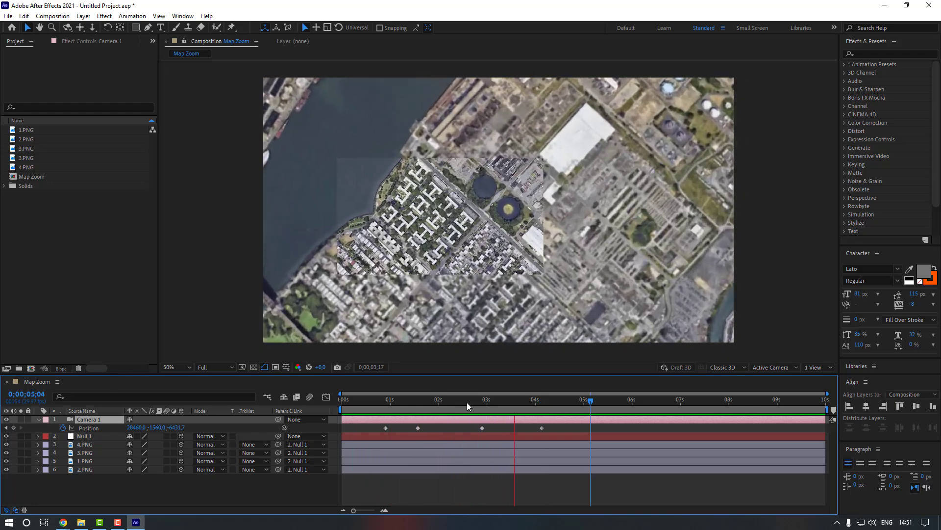
left_click_drag(467, 406, 436, 407)
Set the spatial interpolation of all four camera position keyframes to Linear
left_click_drag(571, 433, 383, 431)
right_click(387, 431)
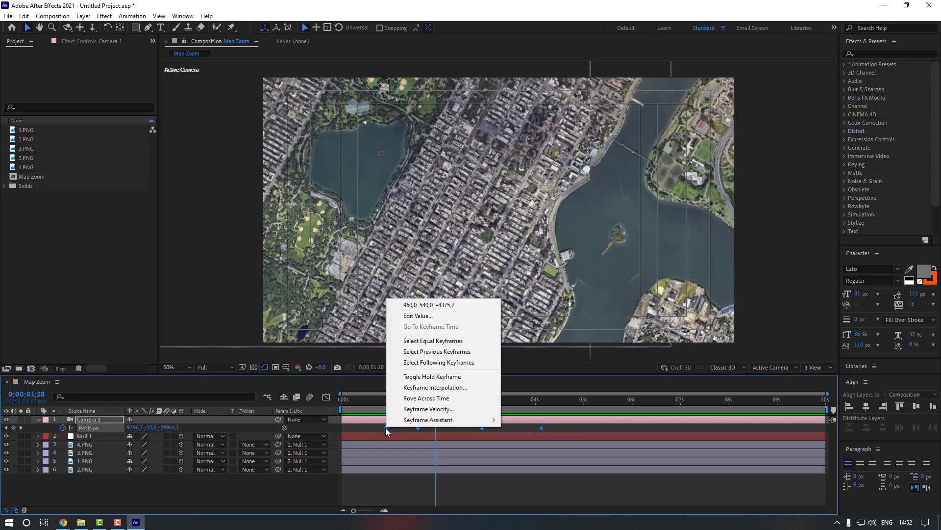
left_click(432, 387)
left_click(482, 245)
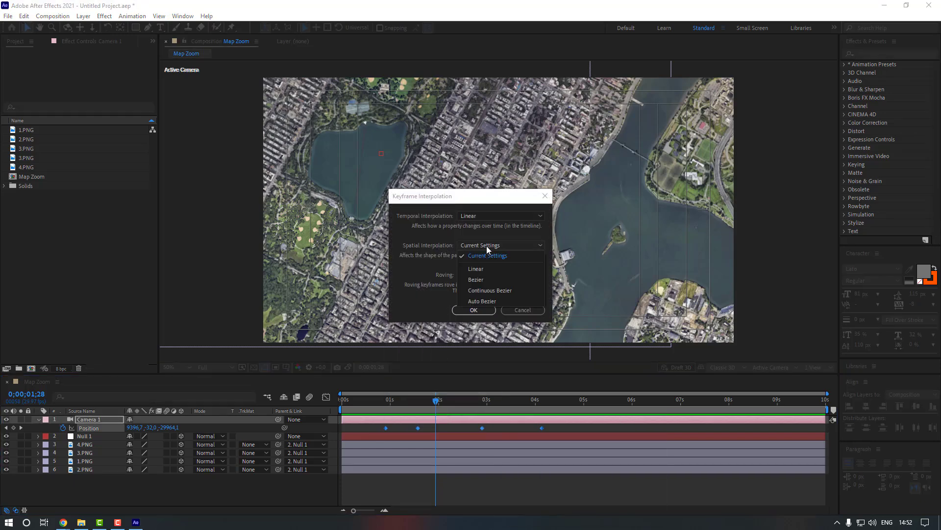
left_click(488, 270)
left_click(476, 311)
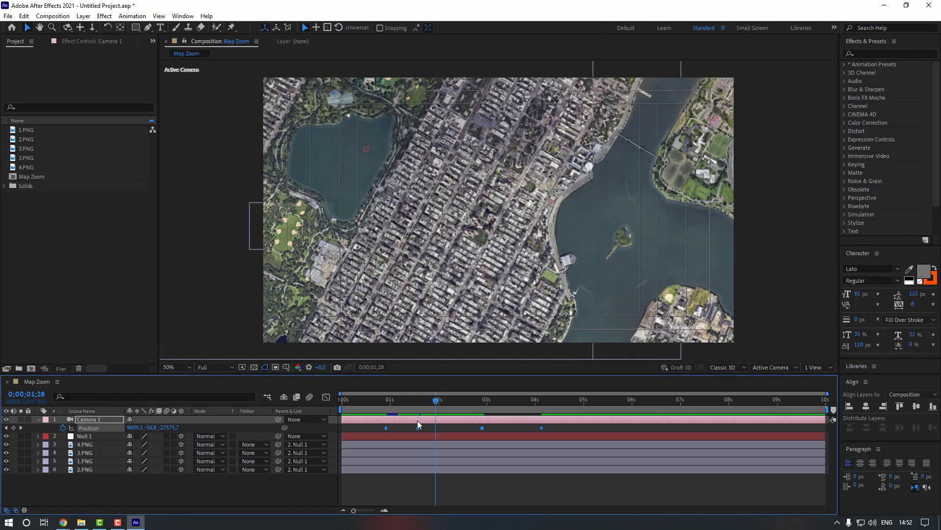
left_click(451, 424)
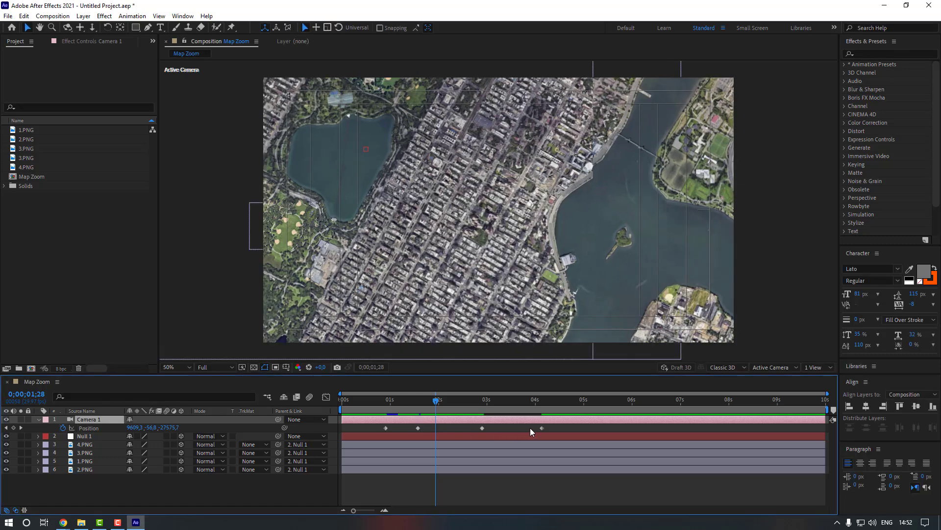
Apply Easy Ease to all four camera position keyframes and preview the animation
left_click_drag(532, 431, 384, 431)
right_click(386, 429)
mouse_move(426, 420)
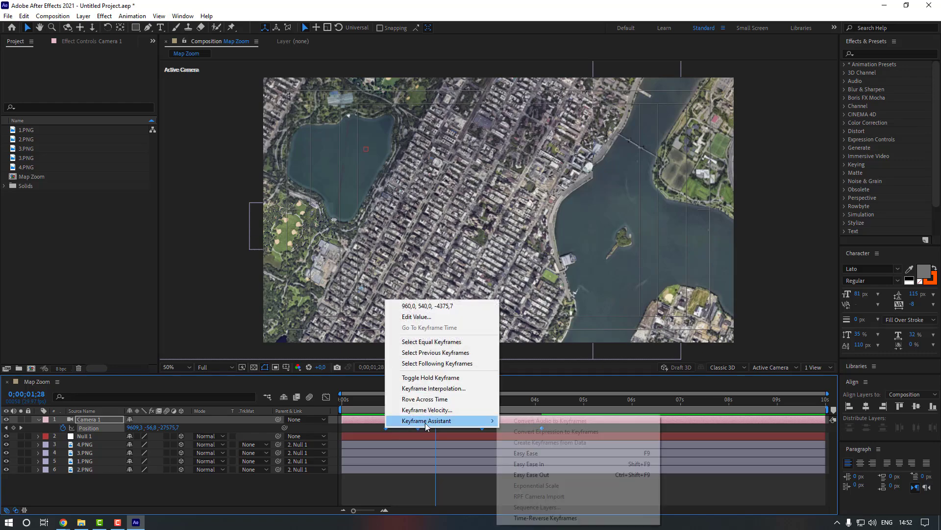
left_click(528, 453)
left_click(406, 428)
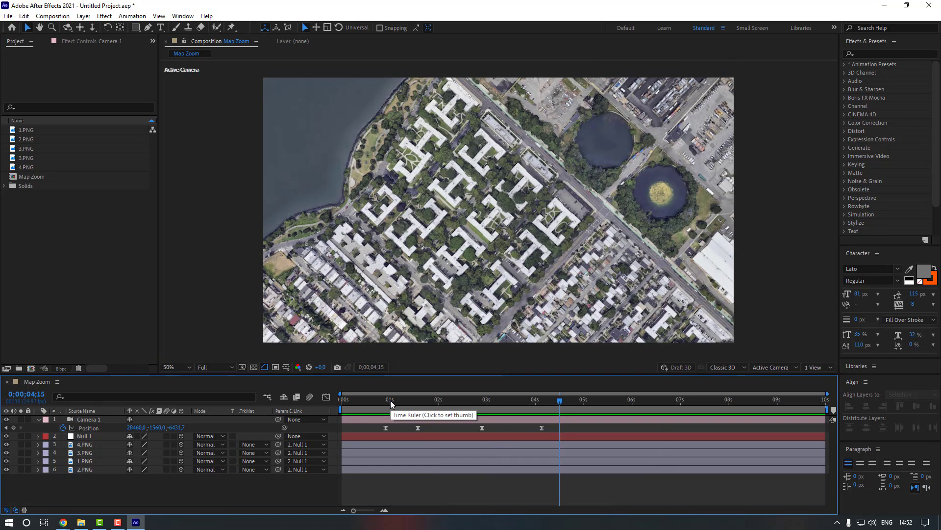
key("space")
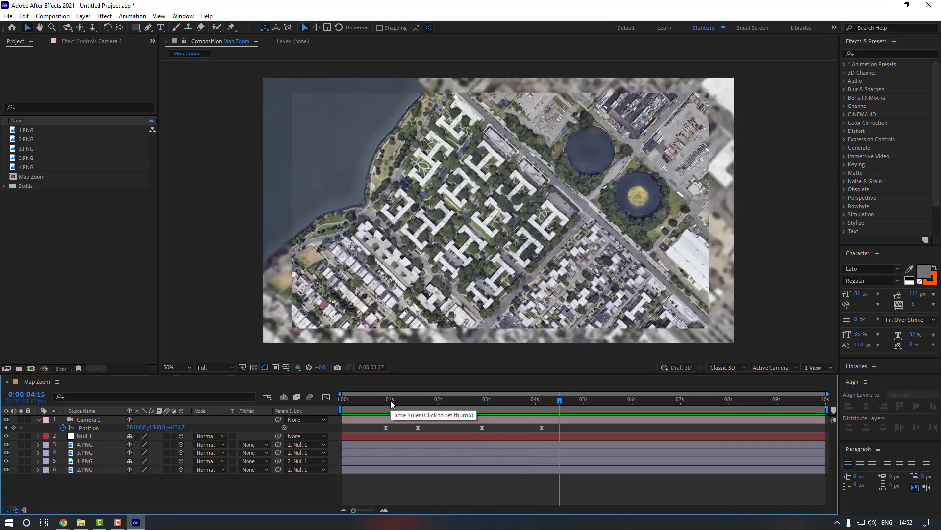
key("space")
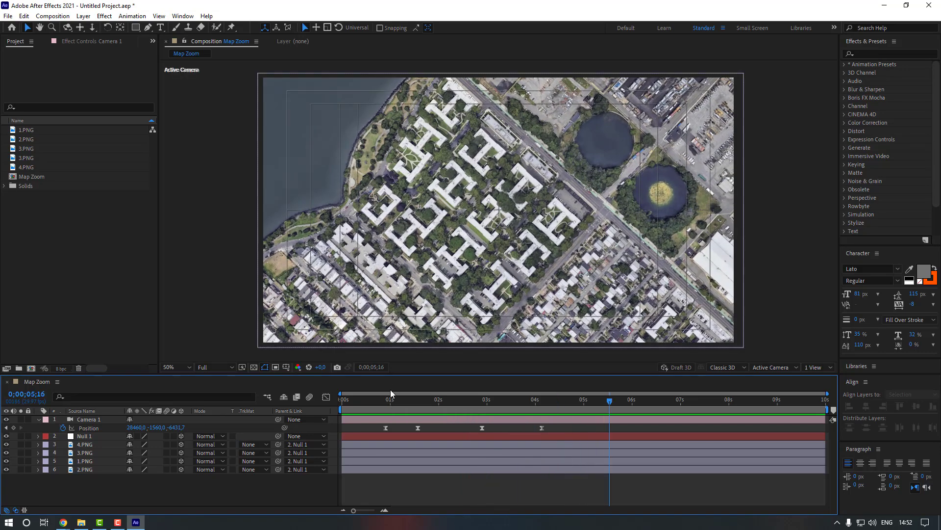
Reshape the camera position's speed graph into sharp peaks, early in the first two moves and late in the last, and return to 0;00;00;14
mouse_move(383, 432)
left_mouse_down()
mouse_move(557, 429)
mouse_move(567, 438)
left_mouse_up()
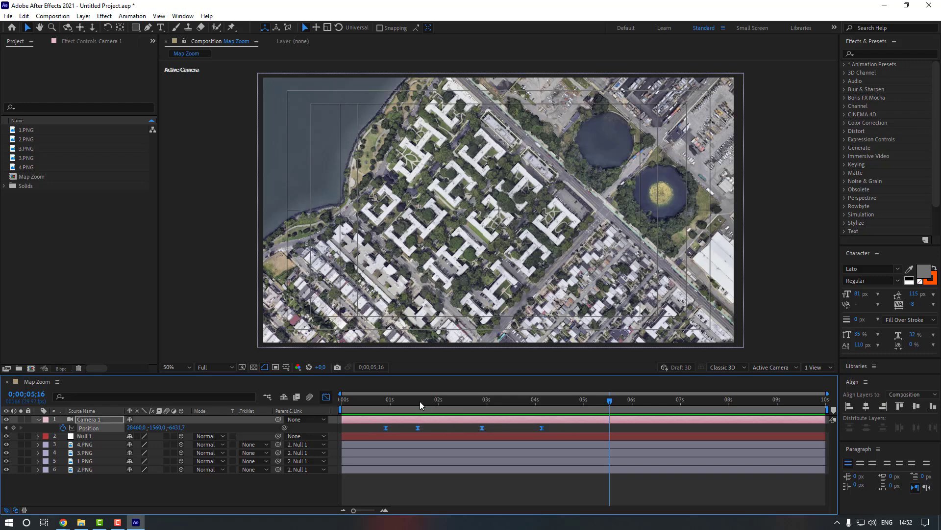
key("shift+F3")
left_click(407, 405)
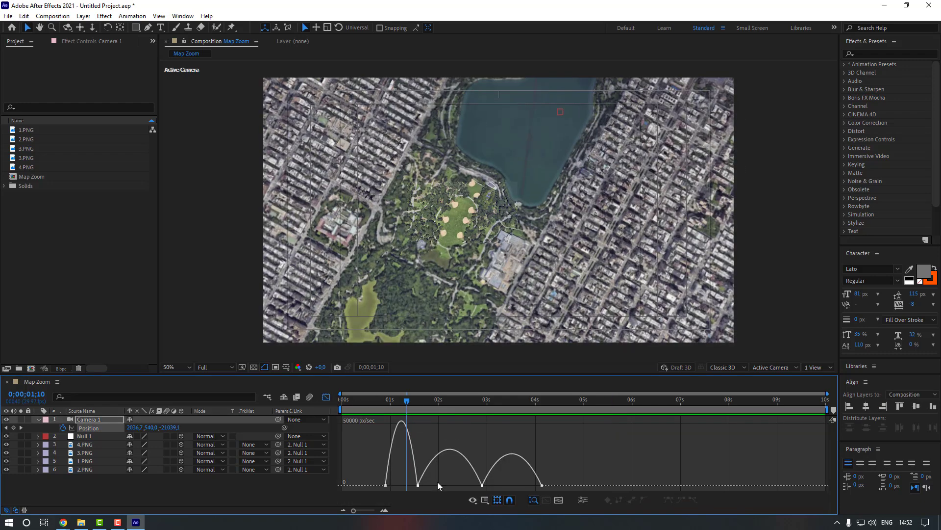
mouse_move(413, 493)
left_mouse_down()
mouse_move(389, 495)
mouse_move(401, 485)
left_mouse_up()
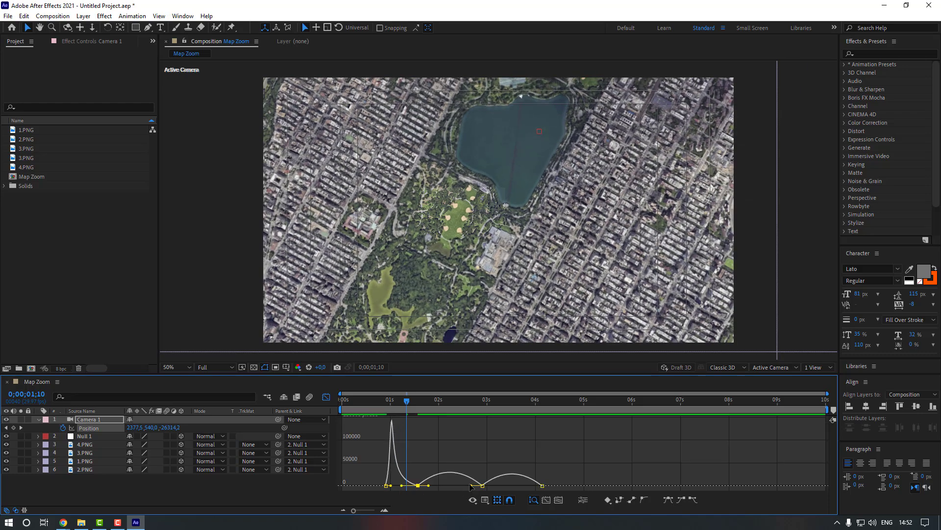
left_click_drag(472, 486, 512, 486)
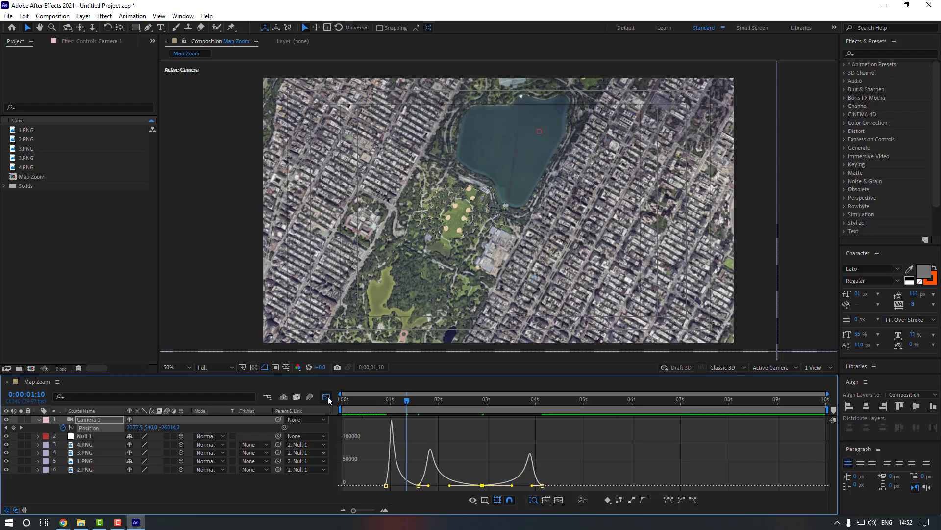
left_click(326, 397)
left_click(365, 401)
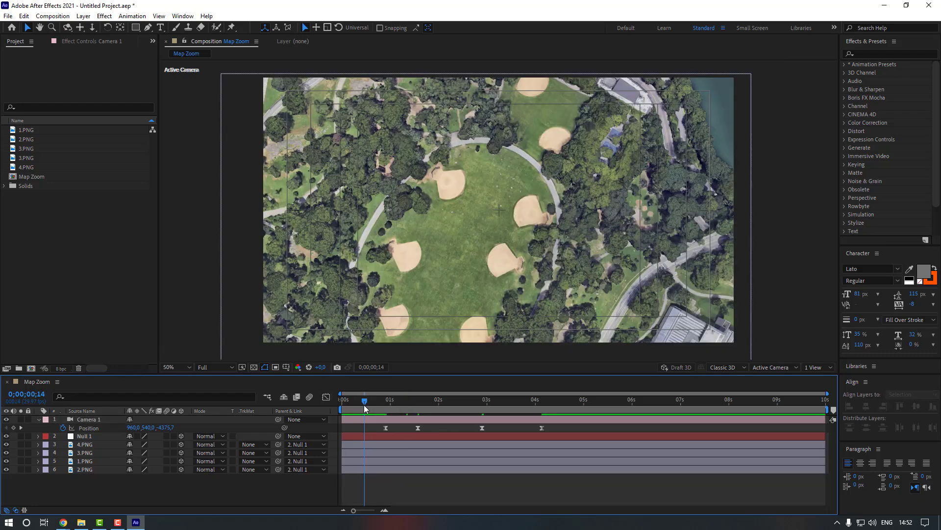
Preview the animation and stretch all four camera position keyframes proportionally so the last one falls at about 5.9 seconds
key("space")
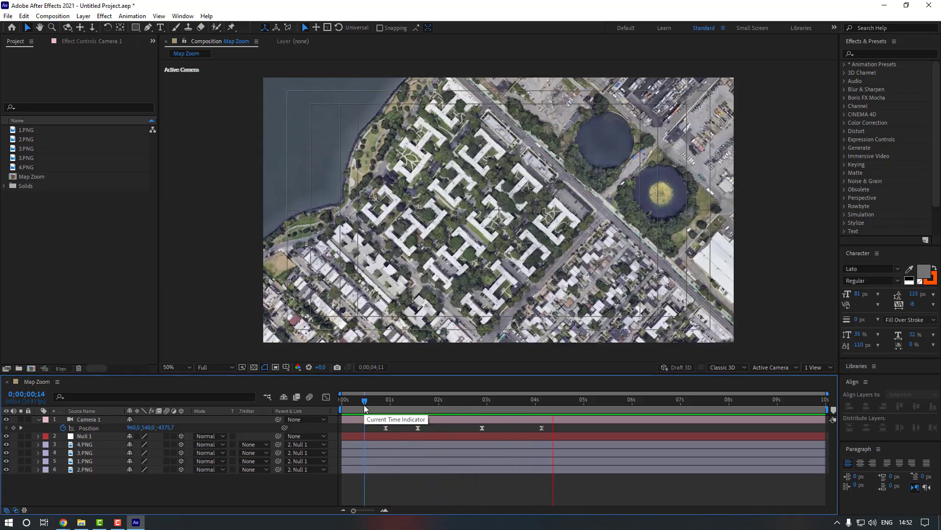
key("space")
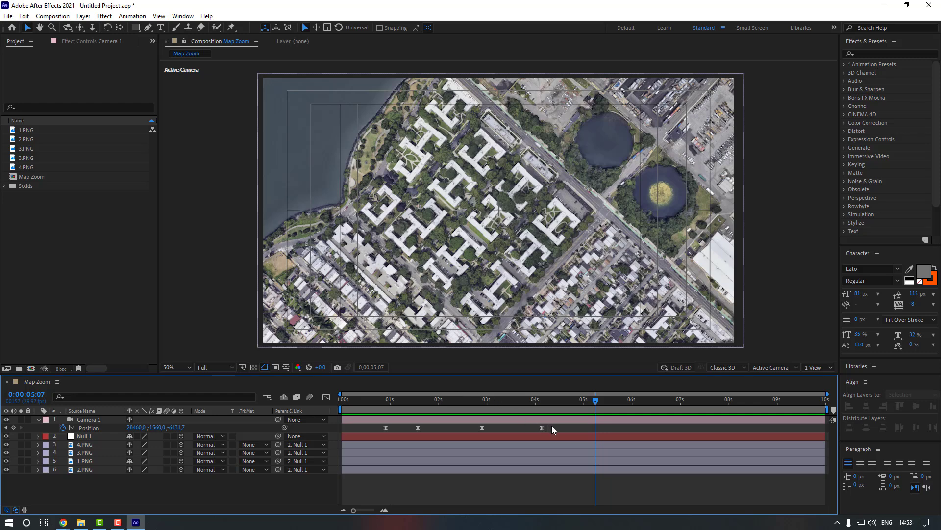
left_click_drag(553, 426, 383, 437)
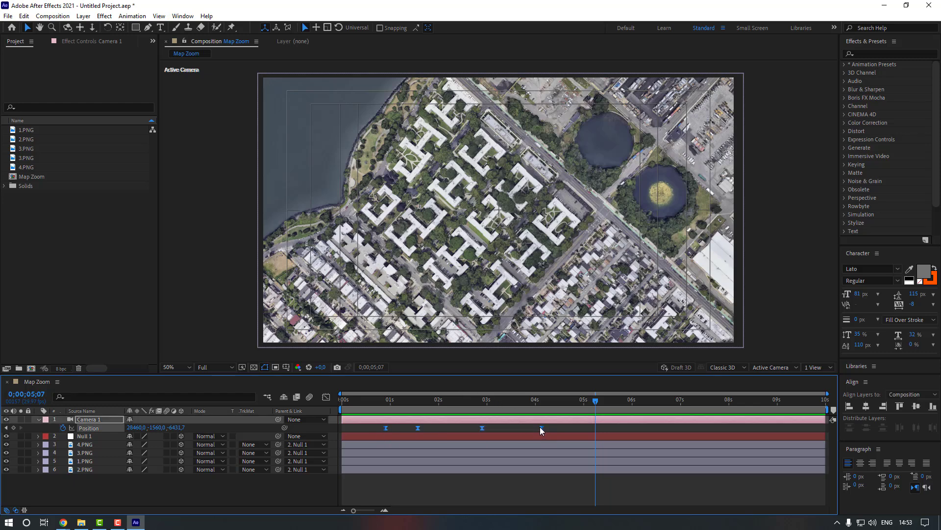
left_click_drag(582, 431, 625, 429)
left_click(554, 429)
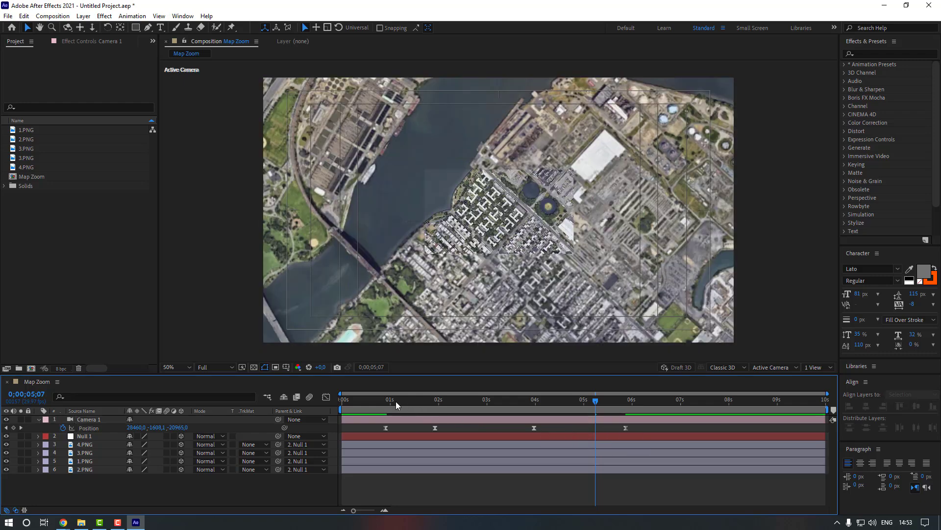
Preview the slower camera move, shift the third camera position keyframe to about 4.7 seconds, and go back to 0;00;00;04
left_click_drag(396, 404, 354, 404)
key("space")
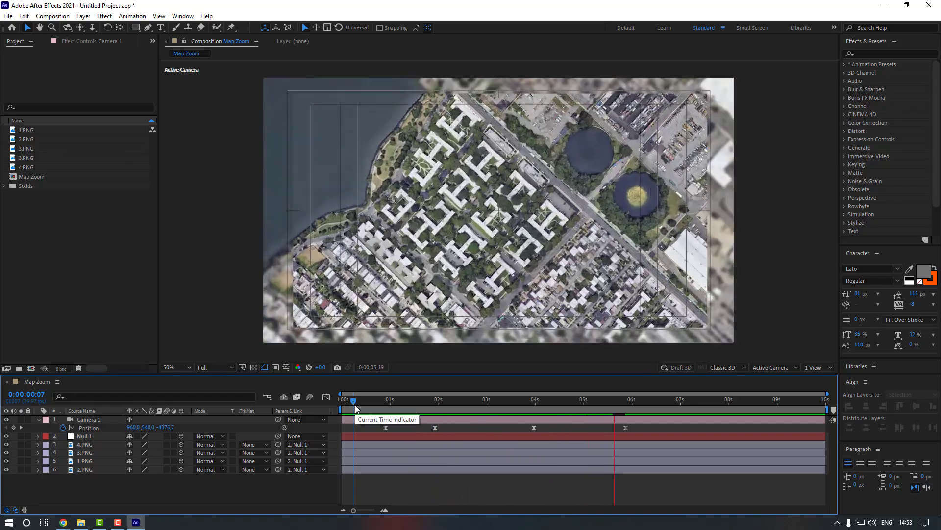
key("space")
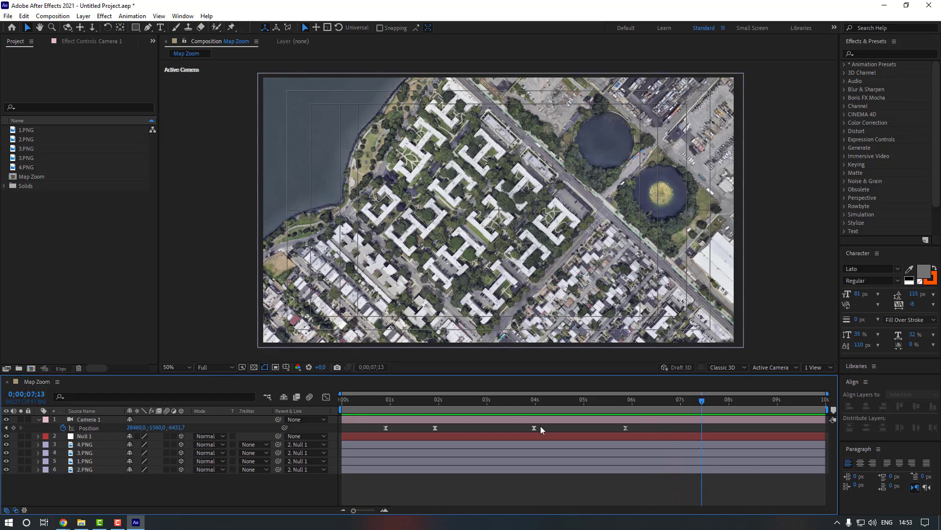
left_click(535, 428)
left_click_drag(539, 431, 569, 430)
left_click(347, 400)
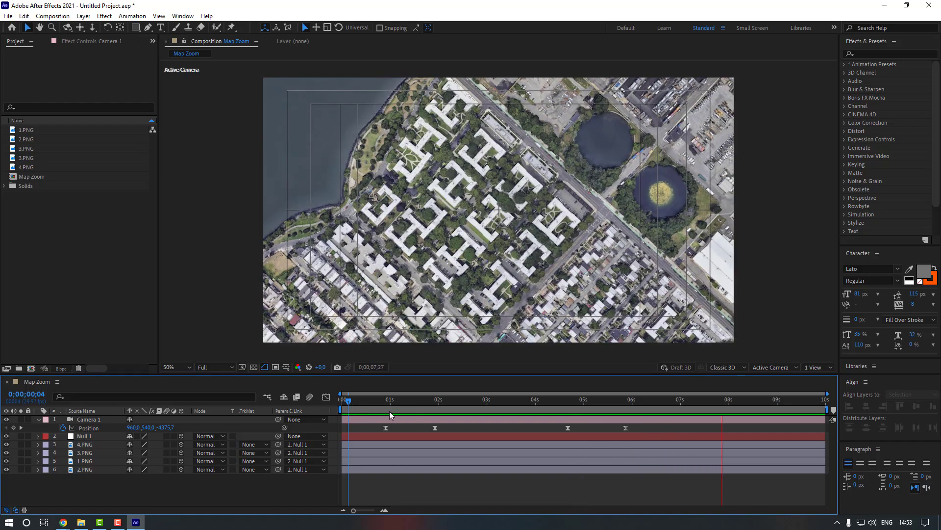
At 0;00;01;28, add cloud_006.png and cloud_007.png to the composition between Camera 1 and Null 1, and make both 3D layers
left_click_drag(376, 405, 461, 405)
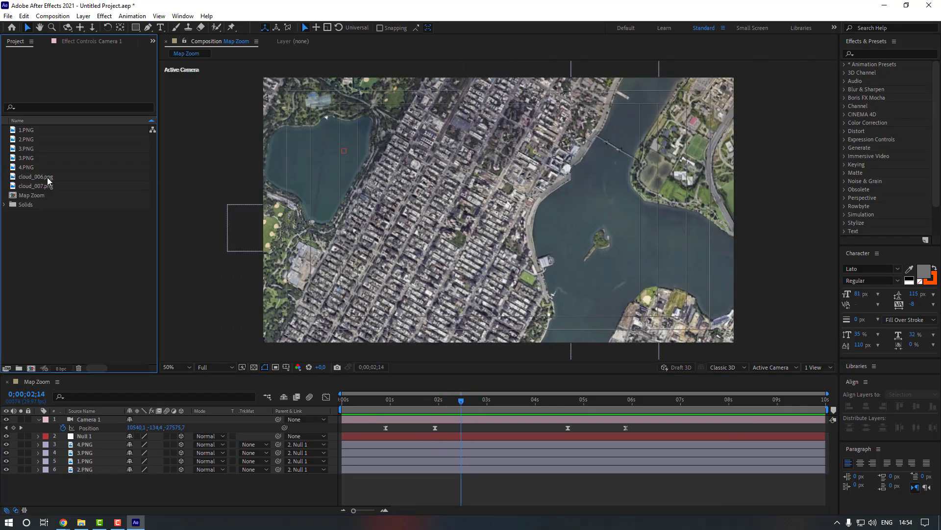
left_click_drag(461, 401, 434, 405)
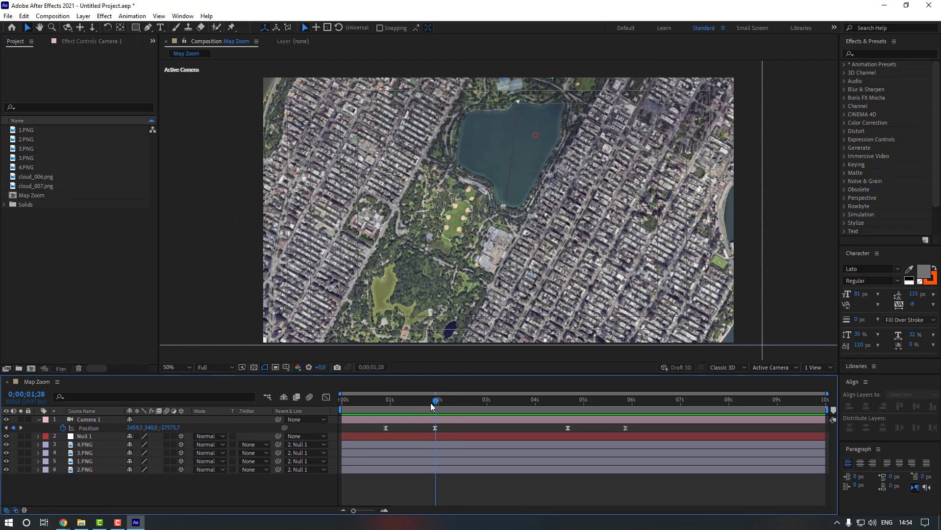
left_click(49, 186)
left_click(49, 177, "shift")
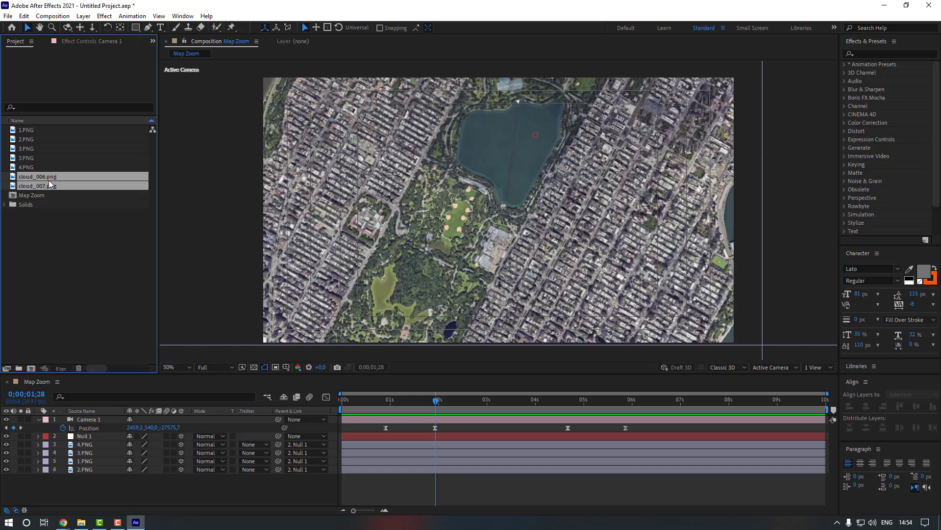
left_click_drag(52, 183, 90, 429)
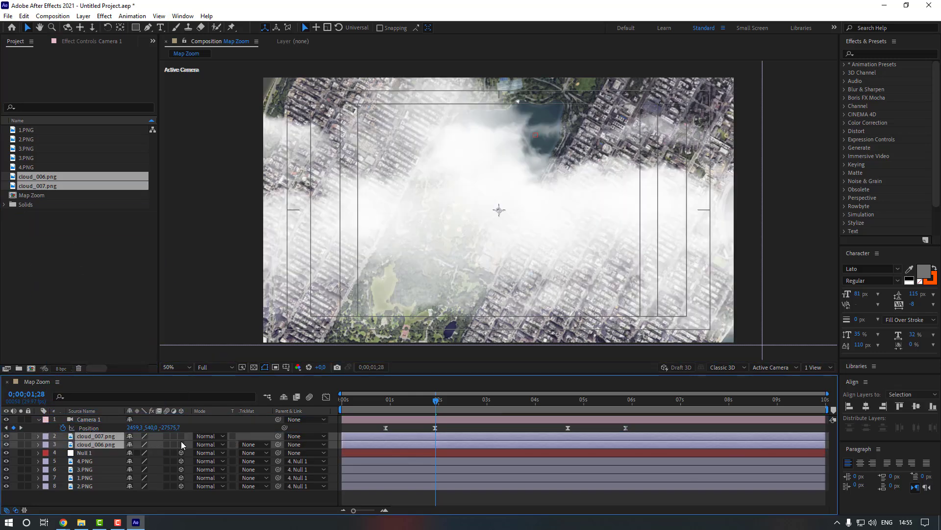
left_click_drag(182, 436, 183, 445)
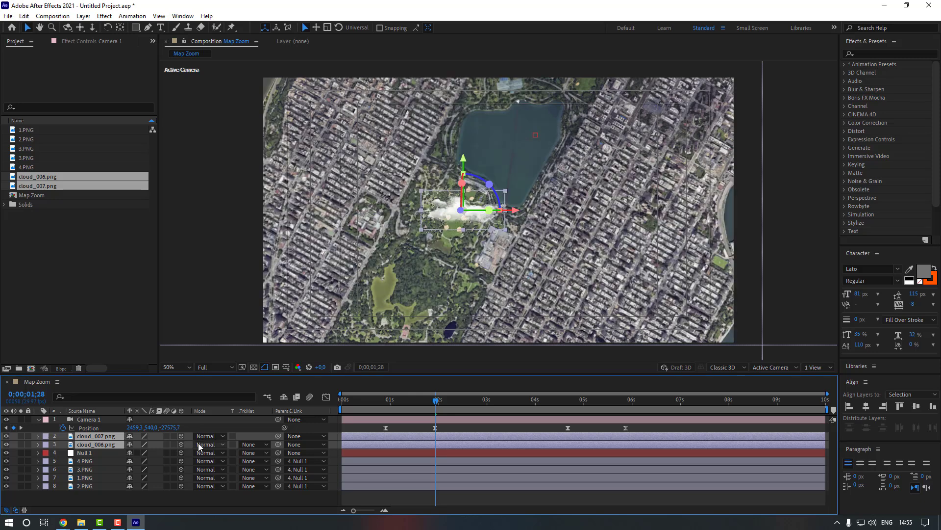
Bring the cloud_006.png layer toward the camera by lowering its Z position well below -1157
left_click(107, 446)
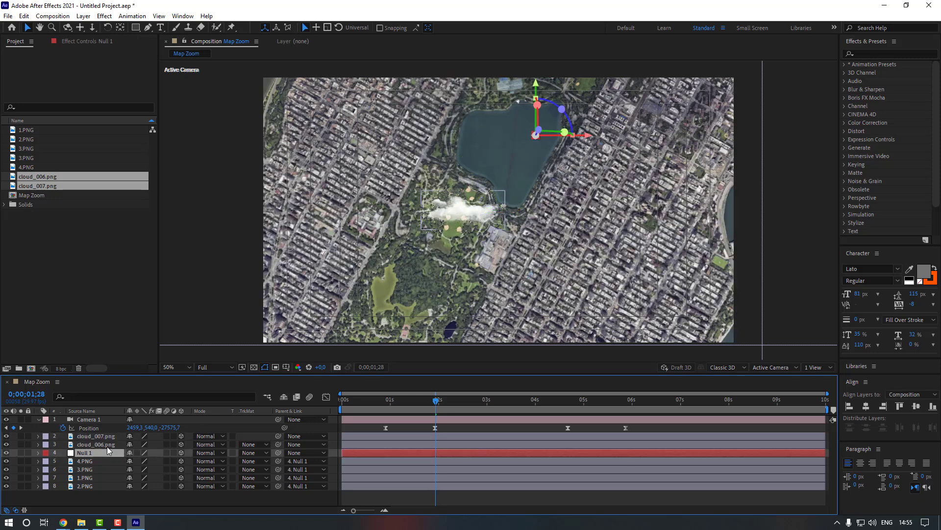
key("p")
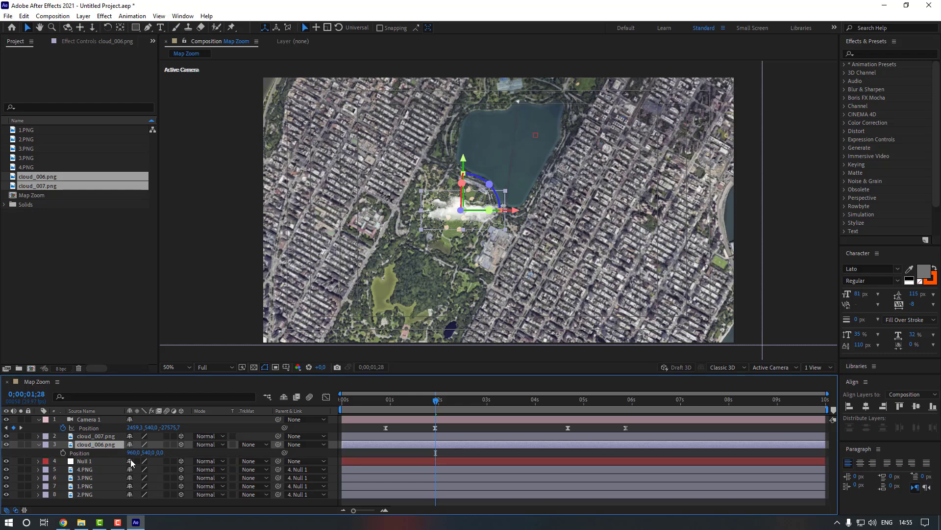
left_click_drag(160, 455, 174, 451)
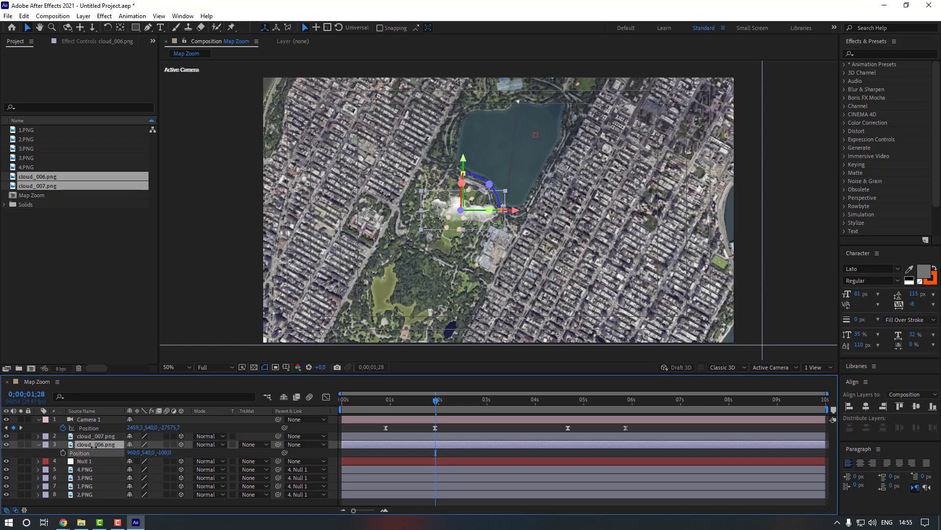
left_click_drag(93, 446, 72, 449)
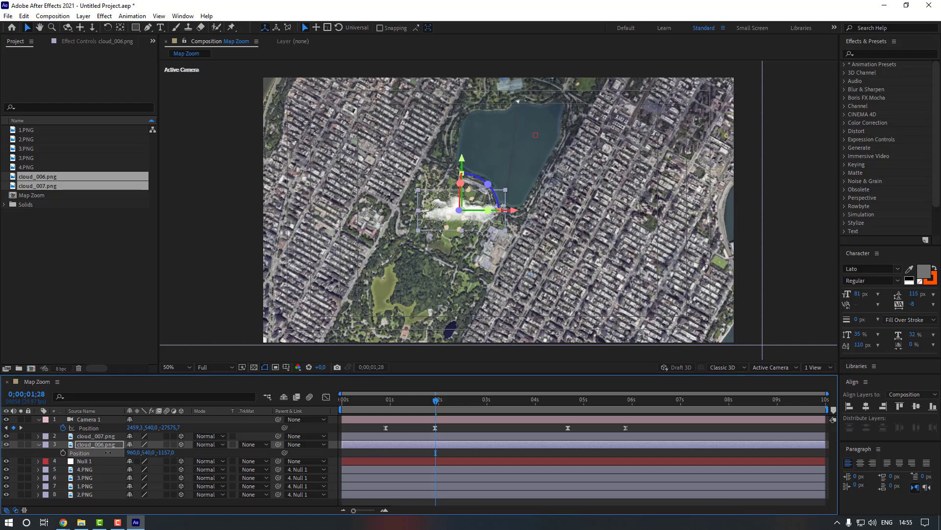
left_click_drag(107, 452, 230, 449)
Rotate cloud_006.png diagonally, scale it to 288%, and place it over the lower-left edge of the map view
key("r")
key("s")
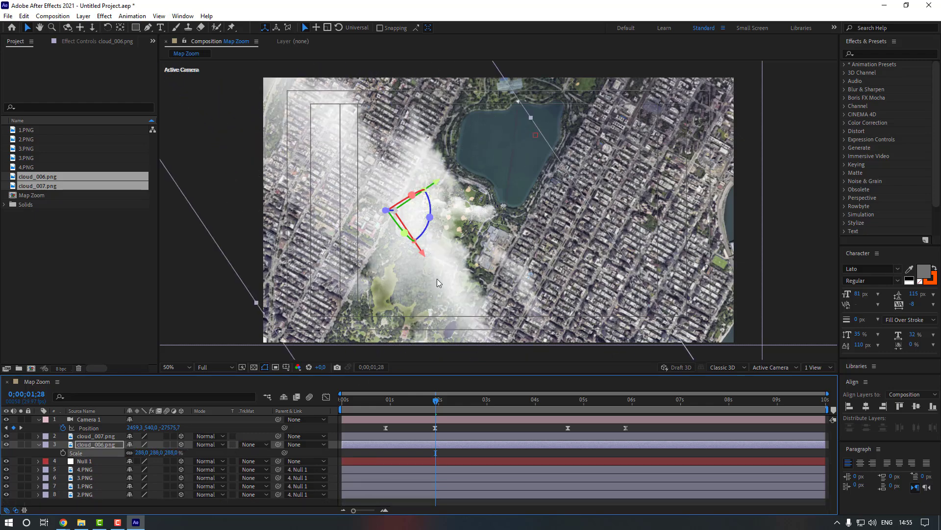
left_click(369, 305)
left_click_drag(369, 305, 231, 367)
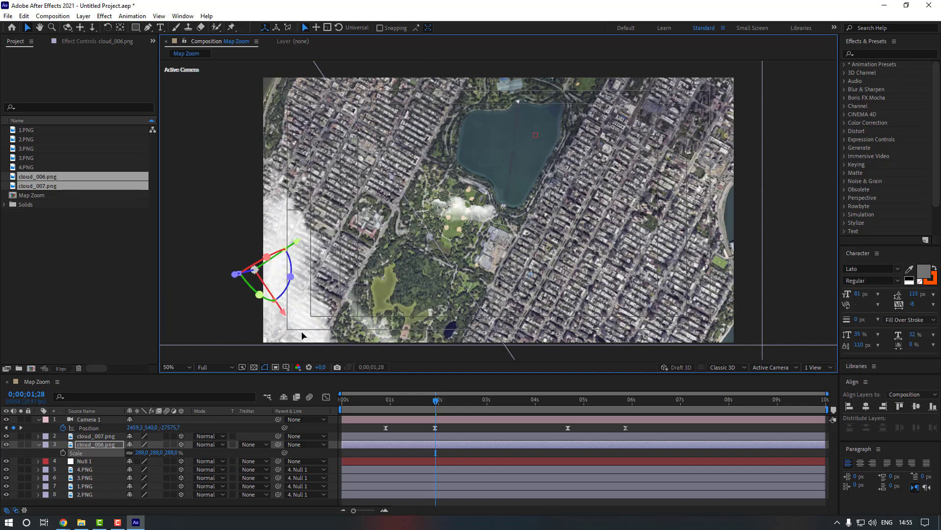
Bring the cloud_007.png layer toward the camera along Z and scale it to 450%
left_click(110, 435)
key("p")
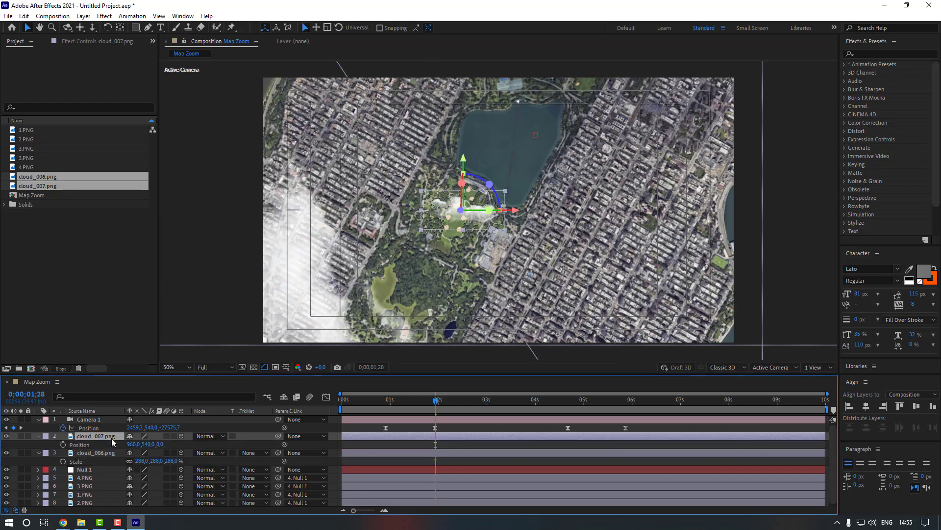
left_click_drag(159, 445, 15, 391)
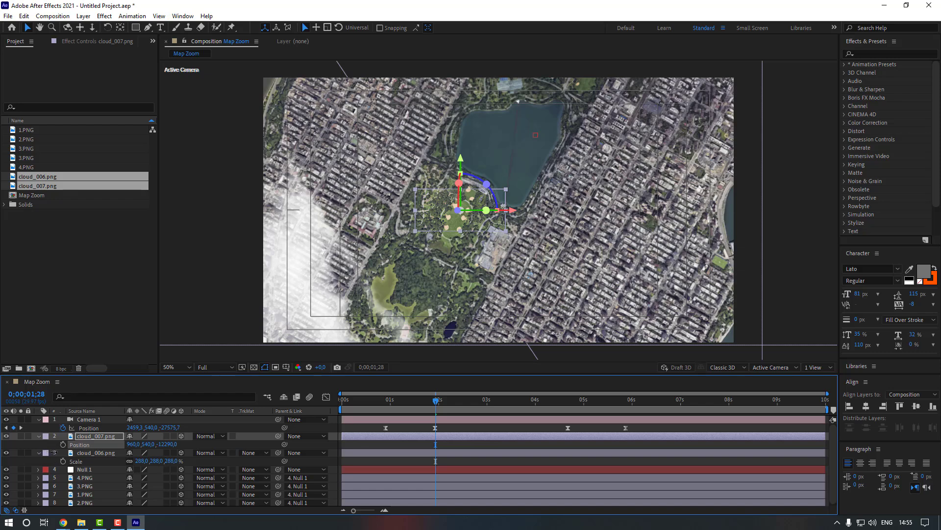
left_click_drag(157, 447, 316, 438)
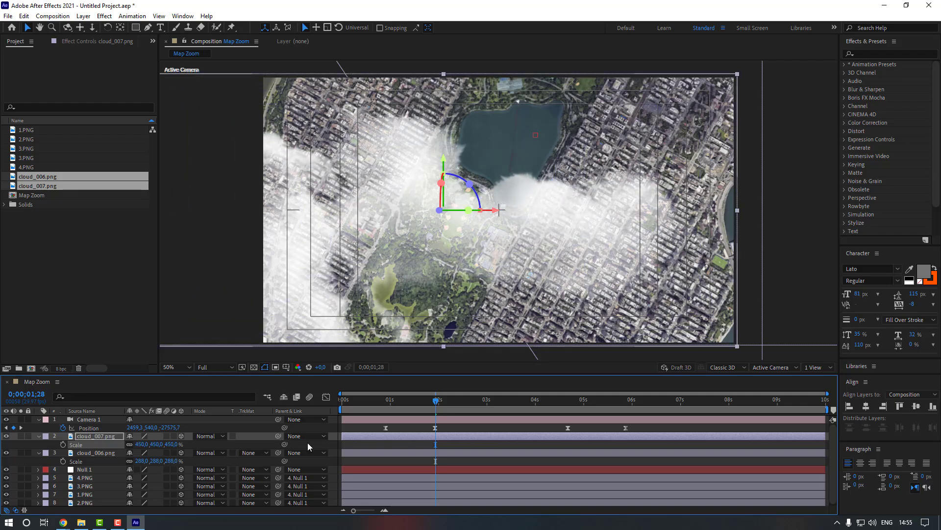
Set the Z orientation of cloud_007.png to 35° and place the cloud over the upper-right corner of the map view
left_click_drag(490, 211, 523, 25)
left_click_drag(500, 147, 498, 155)
key("r")
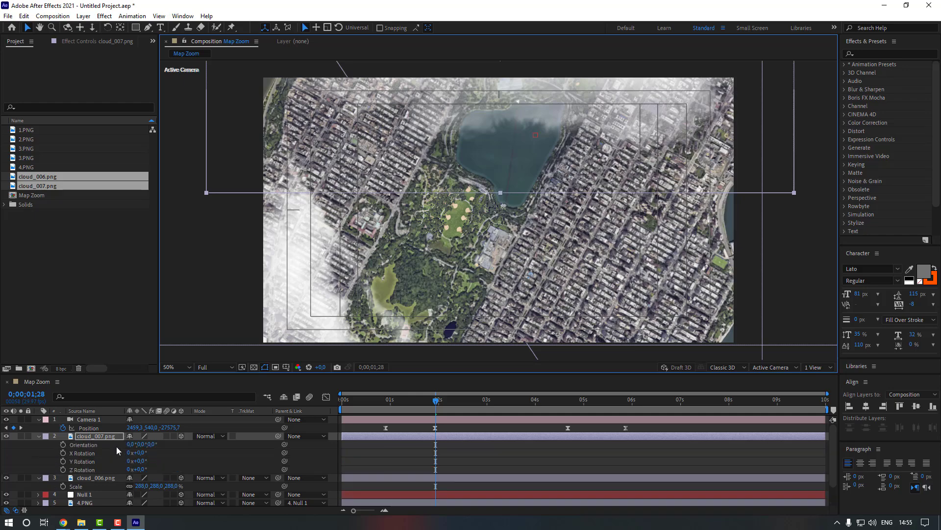
left_click_drag(142, 445, 489, 306)
left_click_drag(617, 164, 780, 148)
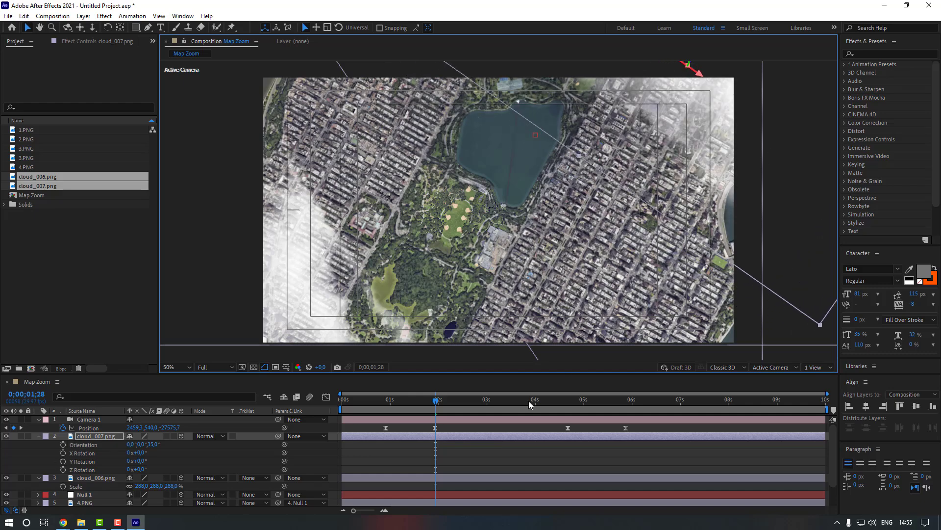
Preview the camera flight past the clouds from 0;00;00;19 and check the frame at 0;00;02;12
left_click(372, 399)
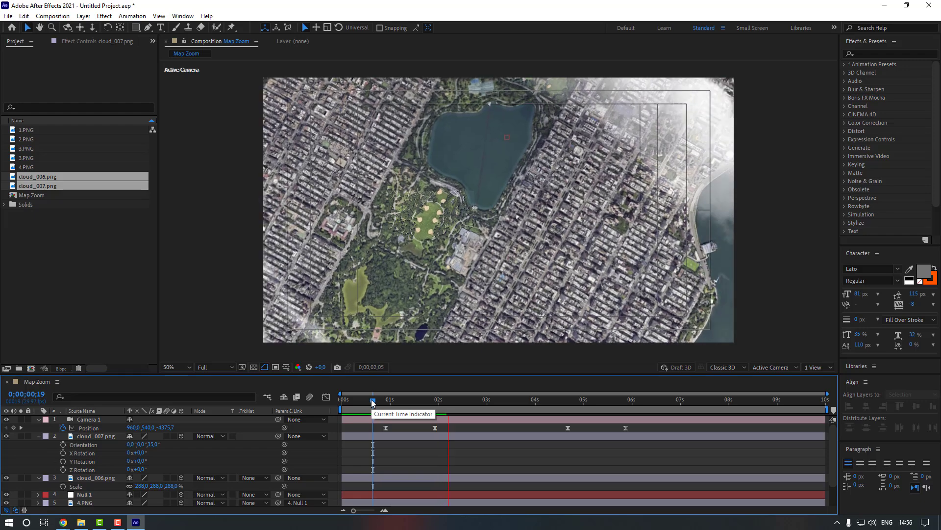
key("space")
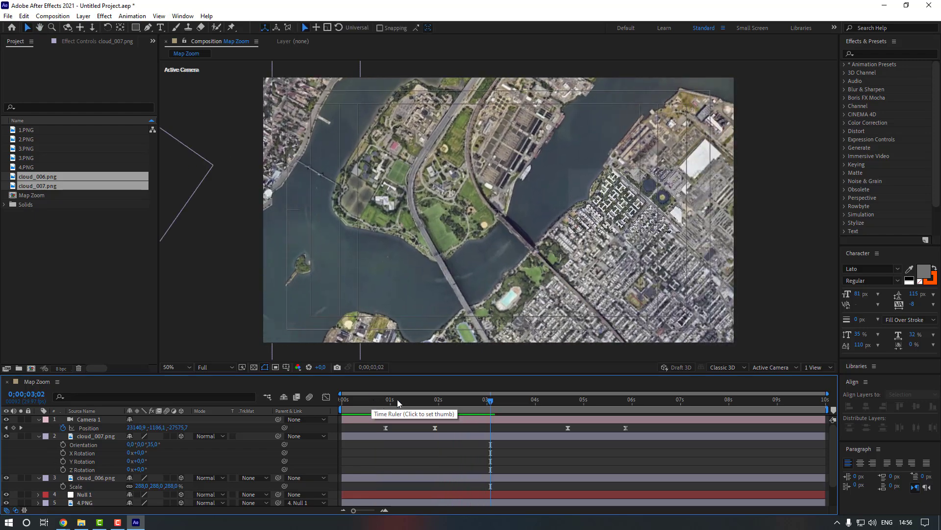
mouse_move(452, 406)
left_mouse_down()
mouse_move(441, 406)
mouse_move(458, 406)
left_mouse_up()
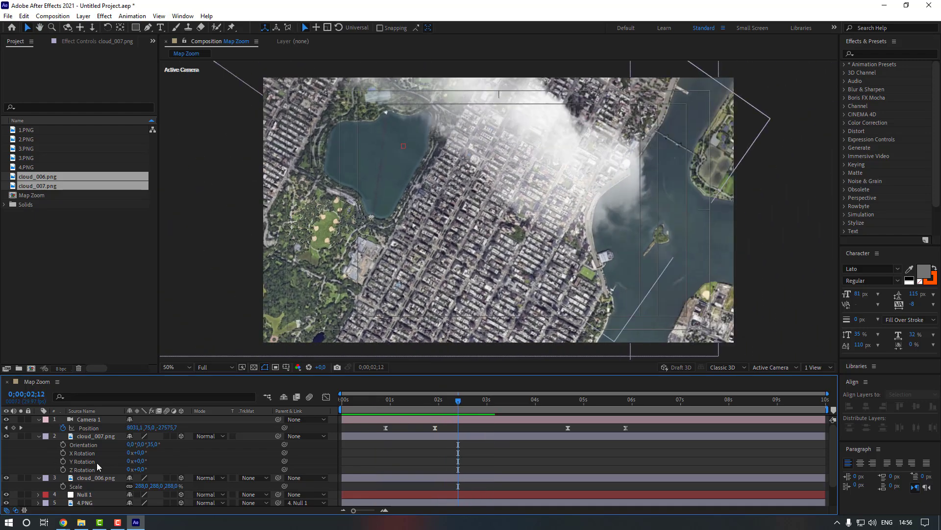
Duplicate the cloud_006.png layer and move the copy over the right side of the second location's view at 0;00;04;08
left_click(38, 436)
left_click(103, 445)
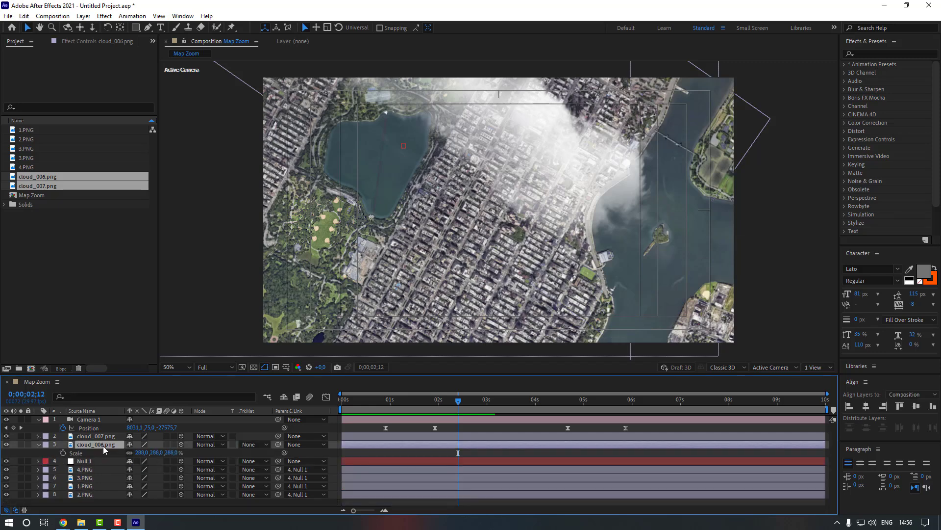
left_click(24, 15)
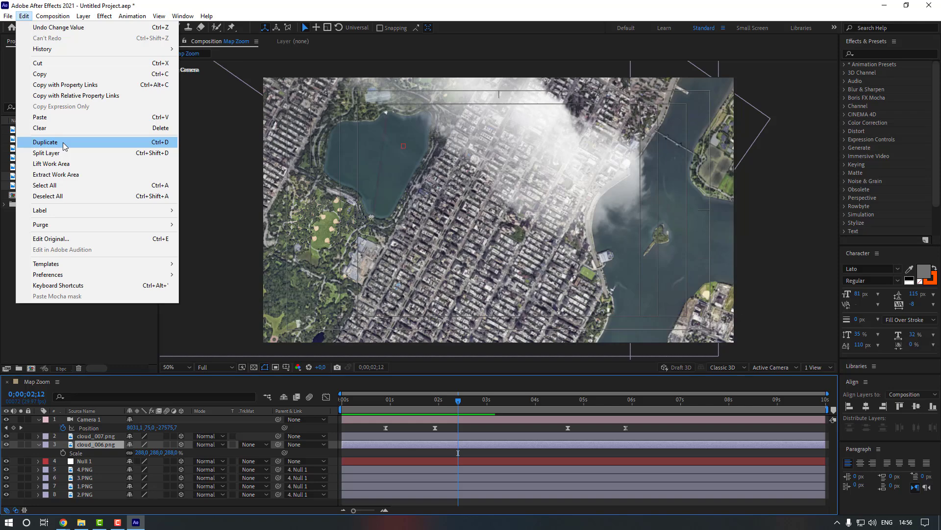
left_click(45, 142)
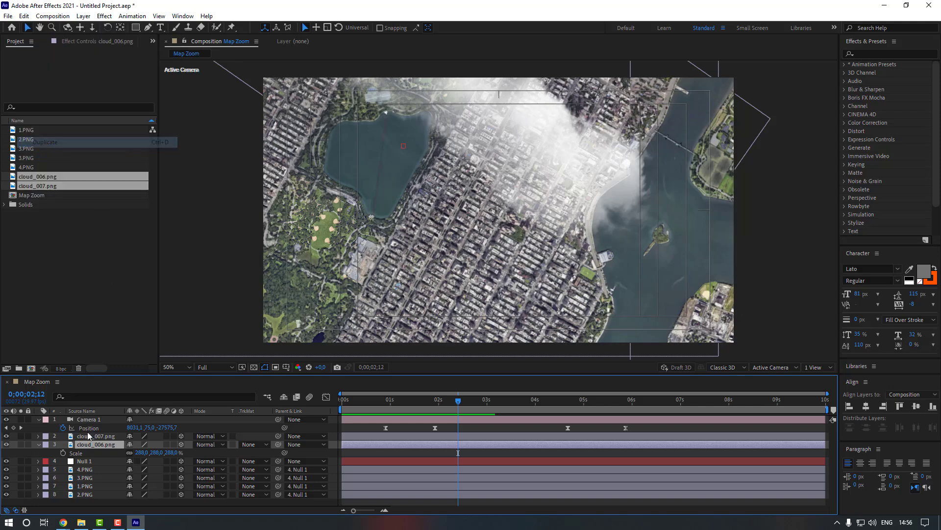
left_click_drag(459, 401, 534, 407)
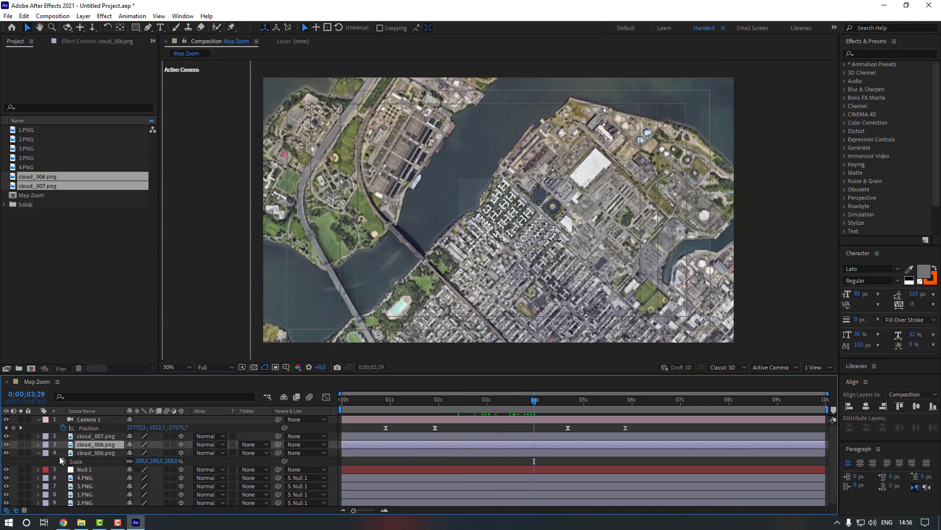
key("comma")
key("comma")
key("comma")
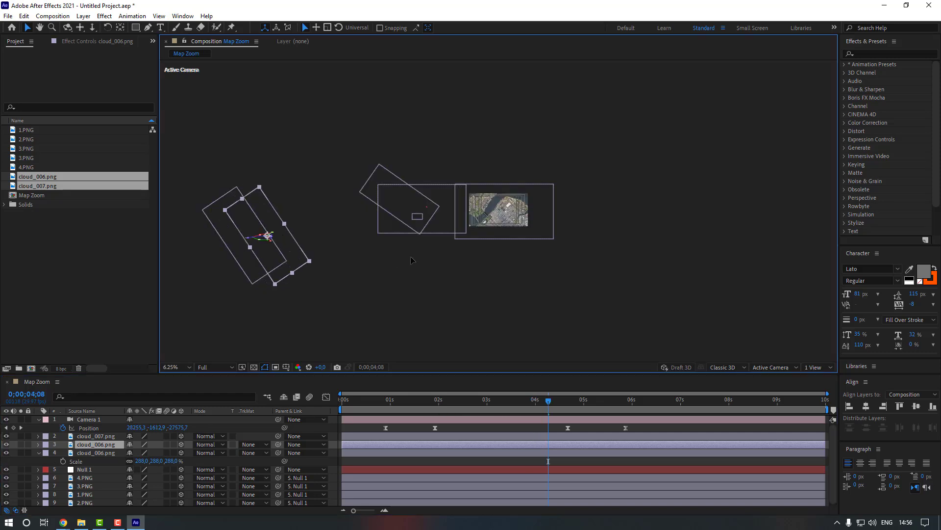
left_click_drag(244, 262, 532, 223)
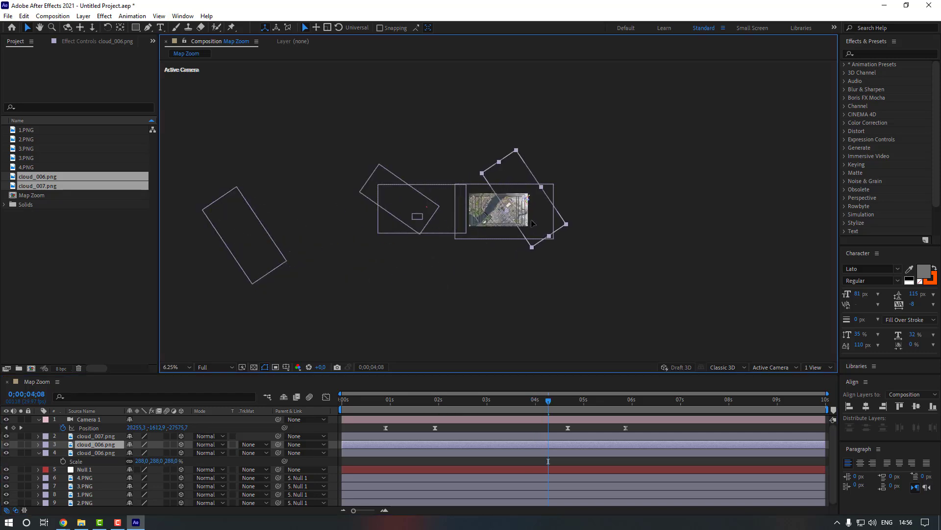
Duplicate the cloud_007.png layer and move the copy over the lower part of the second location's view at 0;00;04;08
left_click(96, 439)
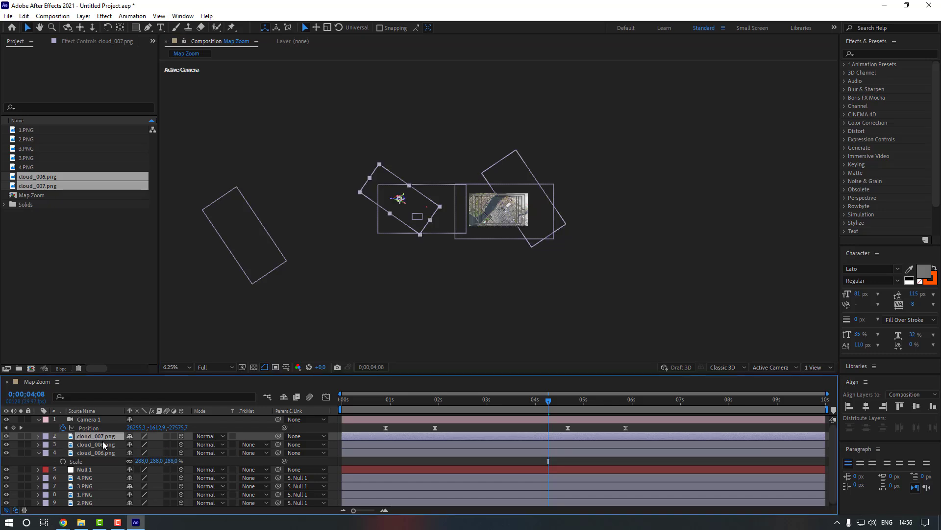
key("ctrl+d")
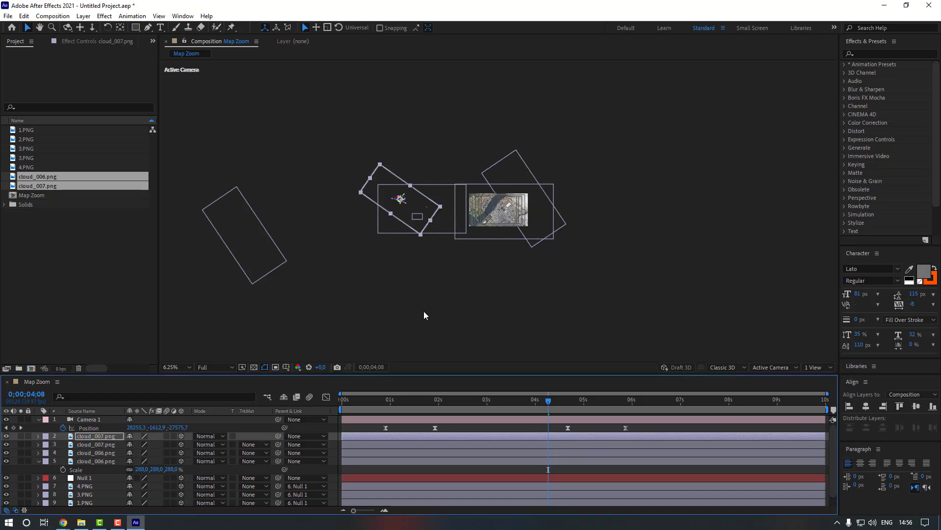
key("shift+Right")
key("shift+Right")
key("shift+Right")
key("shift+Right")
key("shift+Right")
key("shift+Right")
key("shift+Right")
key("shift+Right")
key("shift+Right")
key("shift+Right")
key("shift+Right")
key("shift+Right")
key("shift+Right")
key("shift+Right")
key("shift+Right")
key("shift+Right")
key("shift+Right")
key("shift+Right")
key("shift+Right")
key("shift+Right")
key("shift+Right")
key("shift+Right")
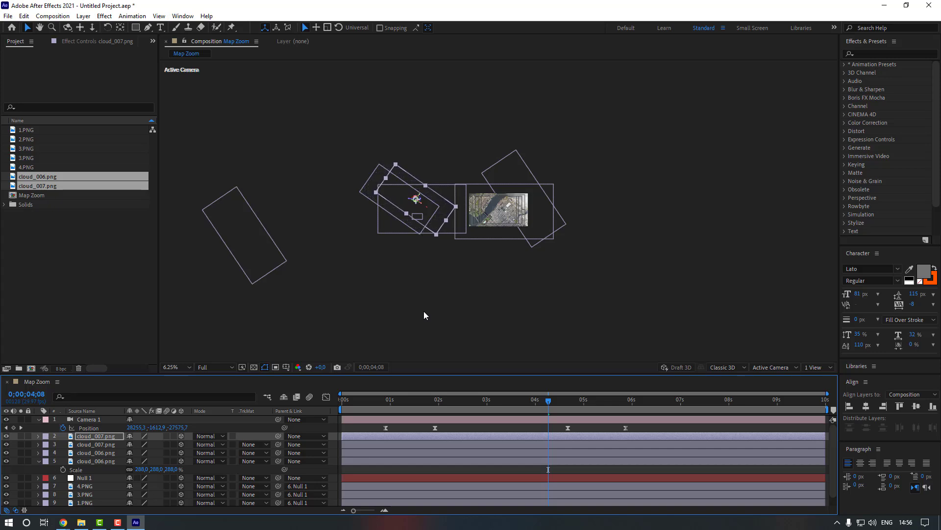
left_click_drag(445, 212, 518, 241)
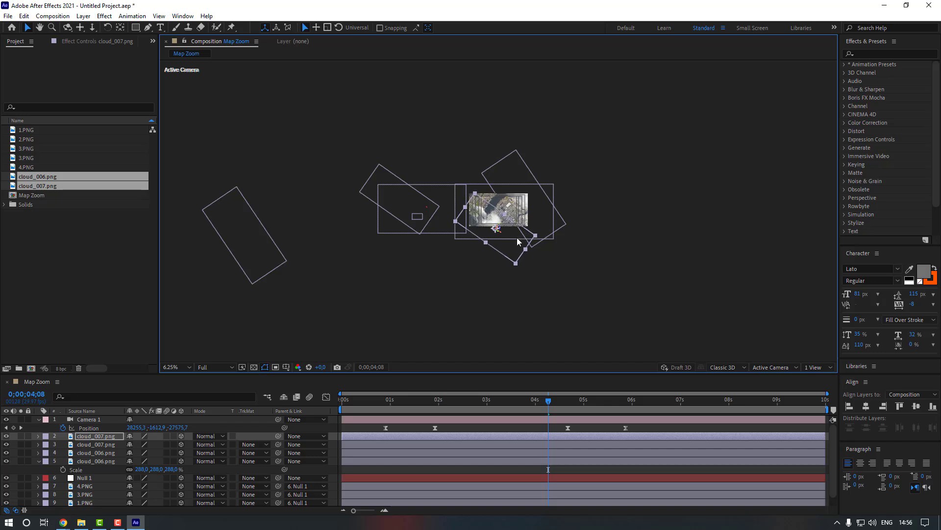
Reduce the Z orientation of the copied cloud_007.png until it is nearly level and reposition it over the second location's view
left_click(104, 437)
key("r")
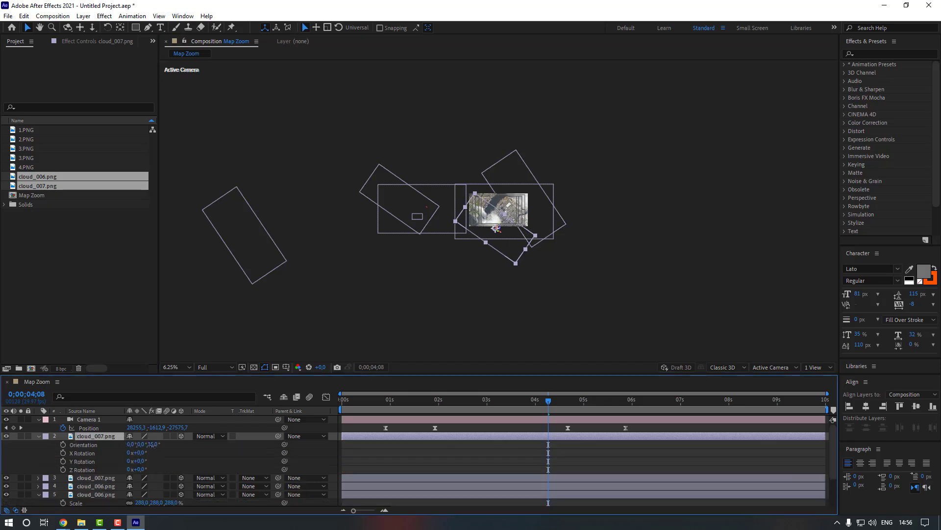
left_click_drag(153, 445, 143, 445)
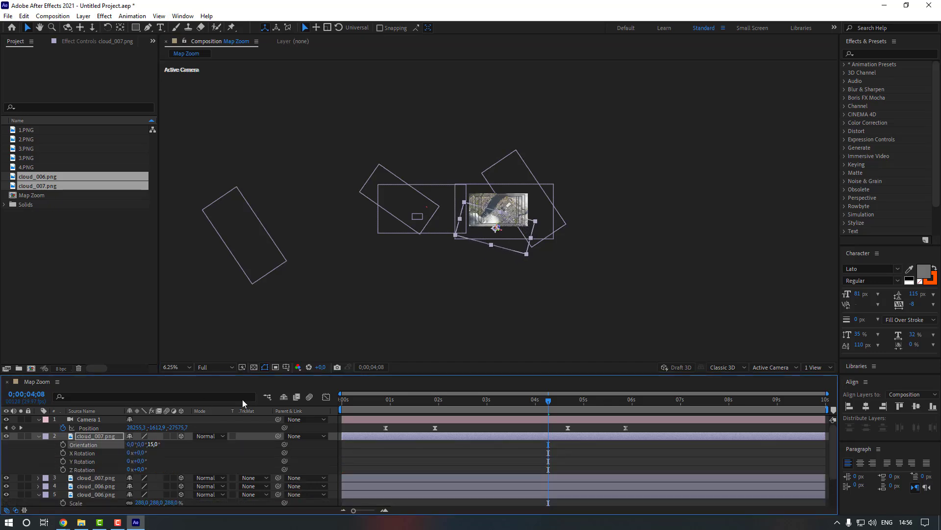
mouse_move(514, 247)
left_mouse_down()
mouse_move(496, 247)
mouse_move(503, 245)
left_mouse_up()
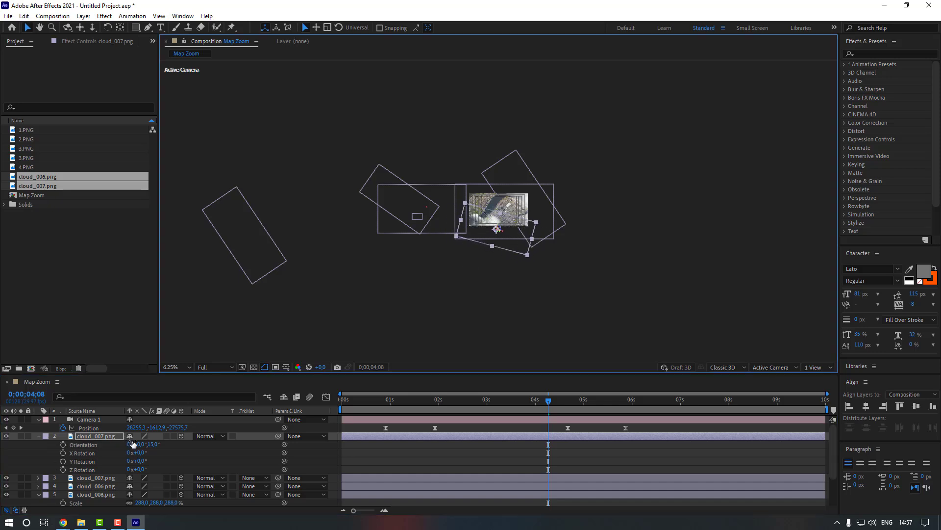
left_click_drag(152, 444, 146, 445)
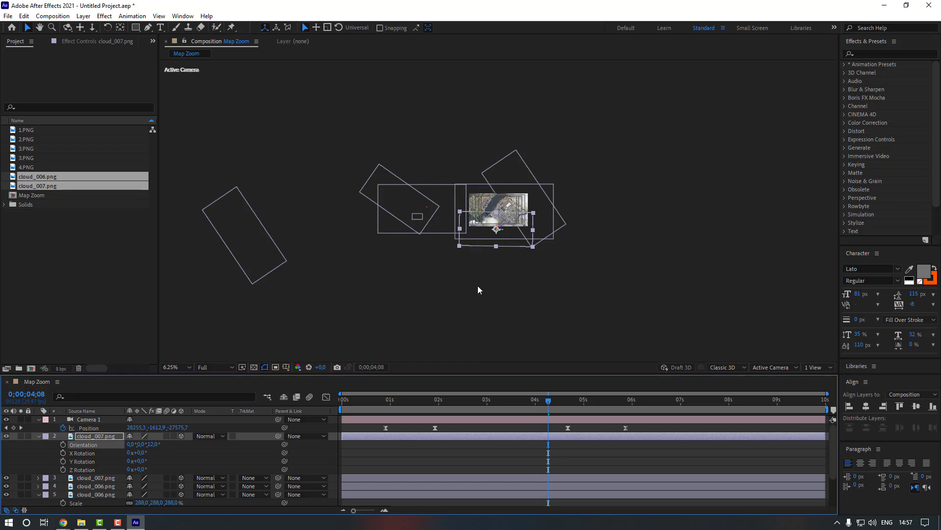
left_click_drag(510, 233, 487, 200)
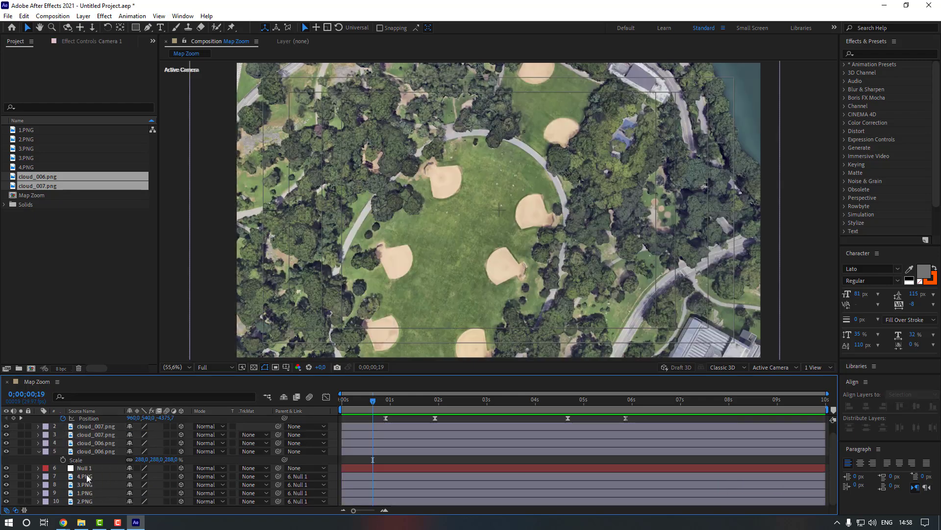
Enable motion blur on Null 1 and the four map layers, 1.PNG to 4.PNG, and preview the camera flight from 0;00;00;19
left_click(86, 468)
left_click(91, 501, "shift")
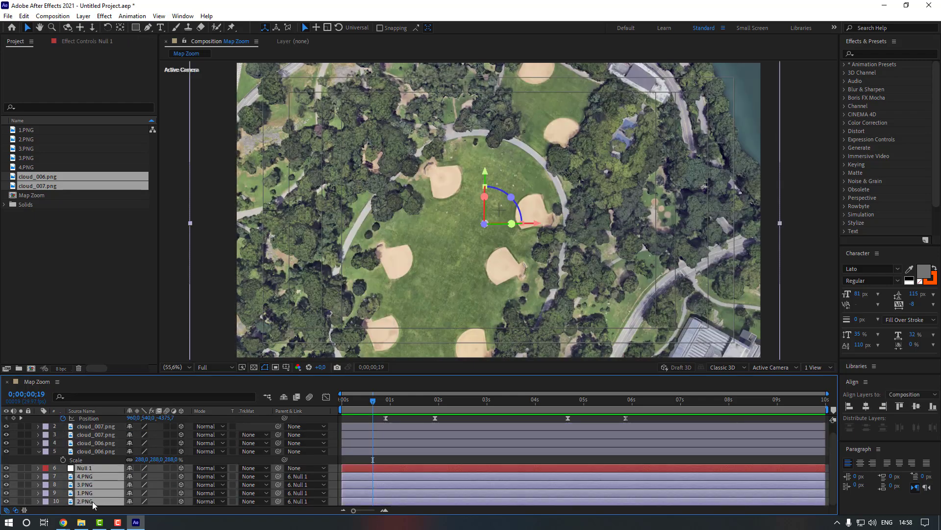
left_click(165, 470)
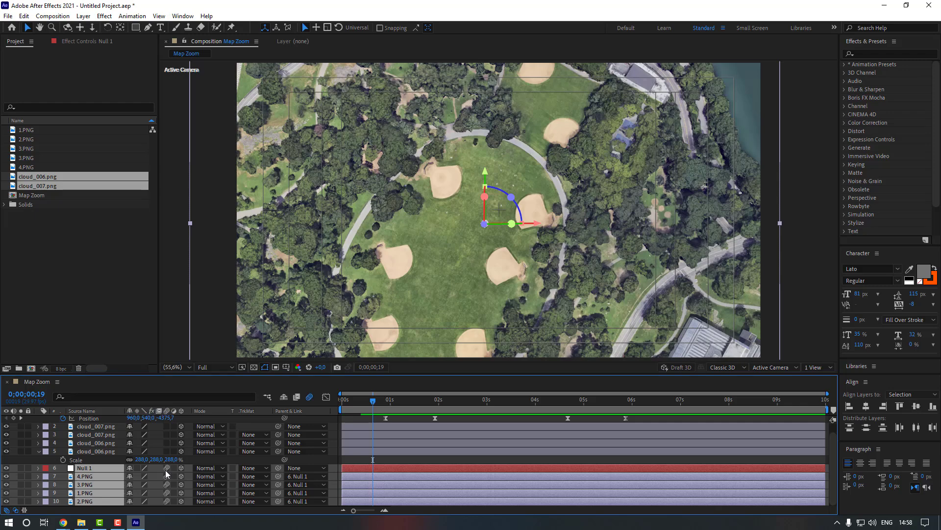
left_click(396, 462)
key("space")
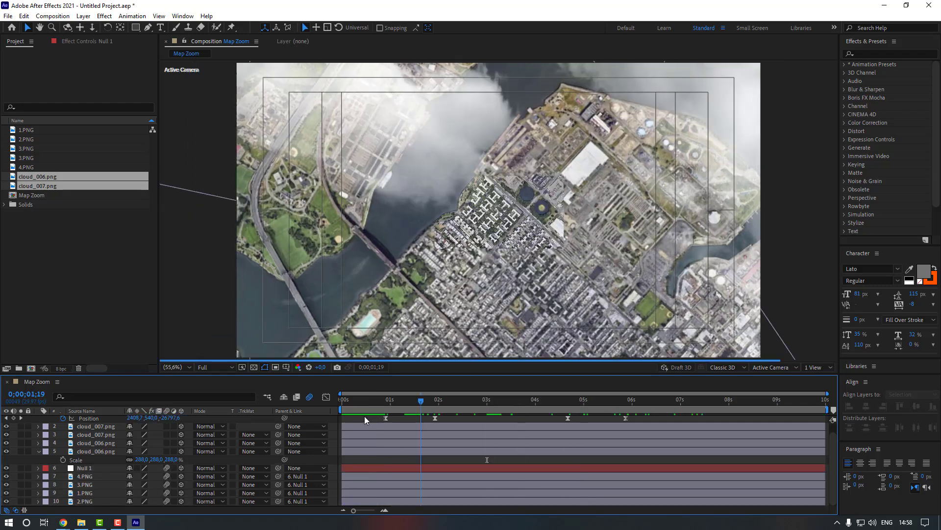